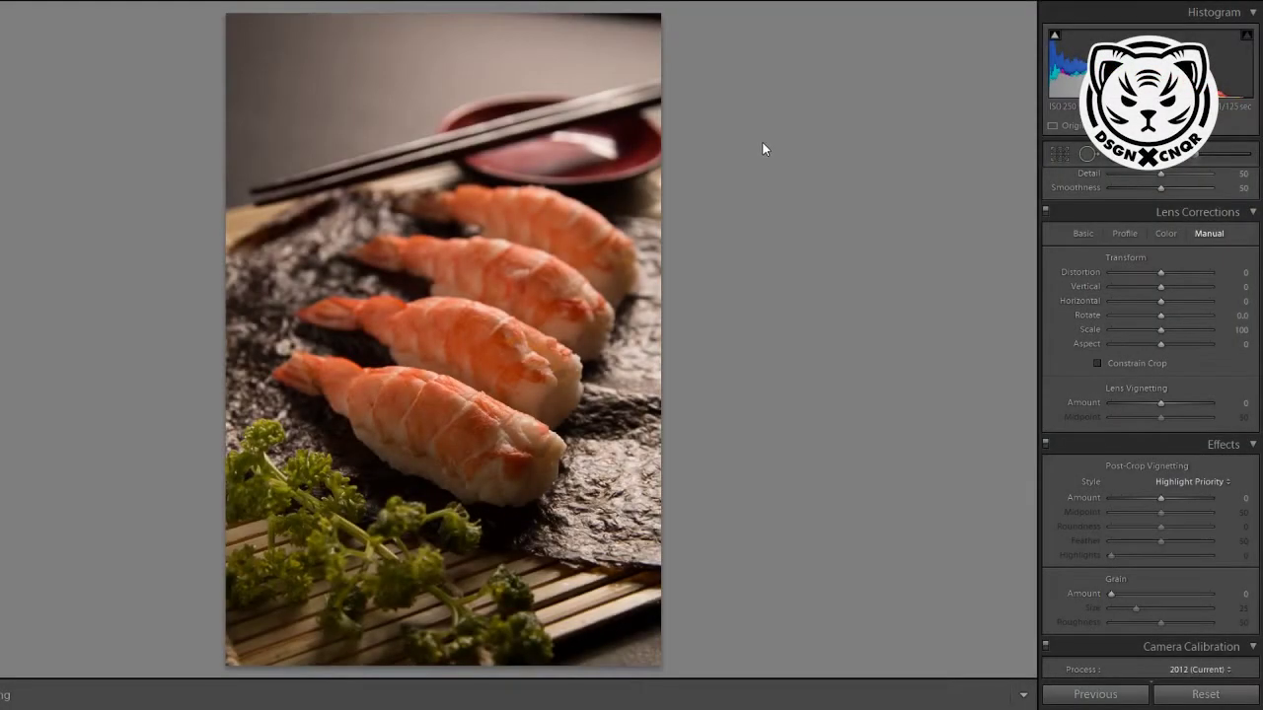
Crop the sushi photo to 4x3, repositioning it so the shrimp fill the frame
click(1058, 155)
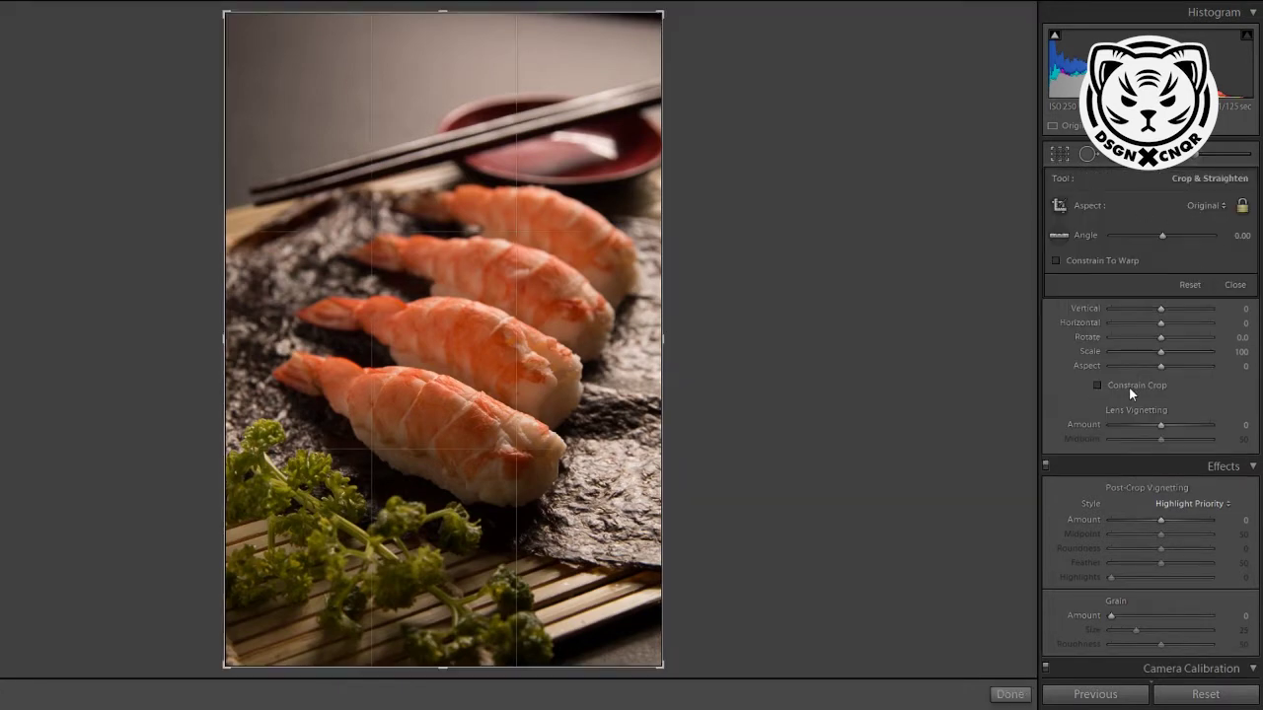
mouse_move(487, 251)
mouse_down()
mouse_move(491, 240)
mouse_move(565, 258)
mouse_up()
key(Return)
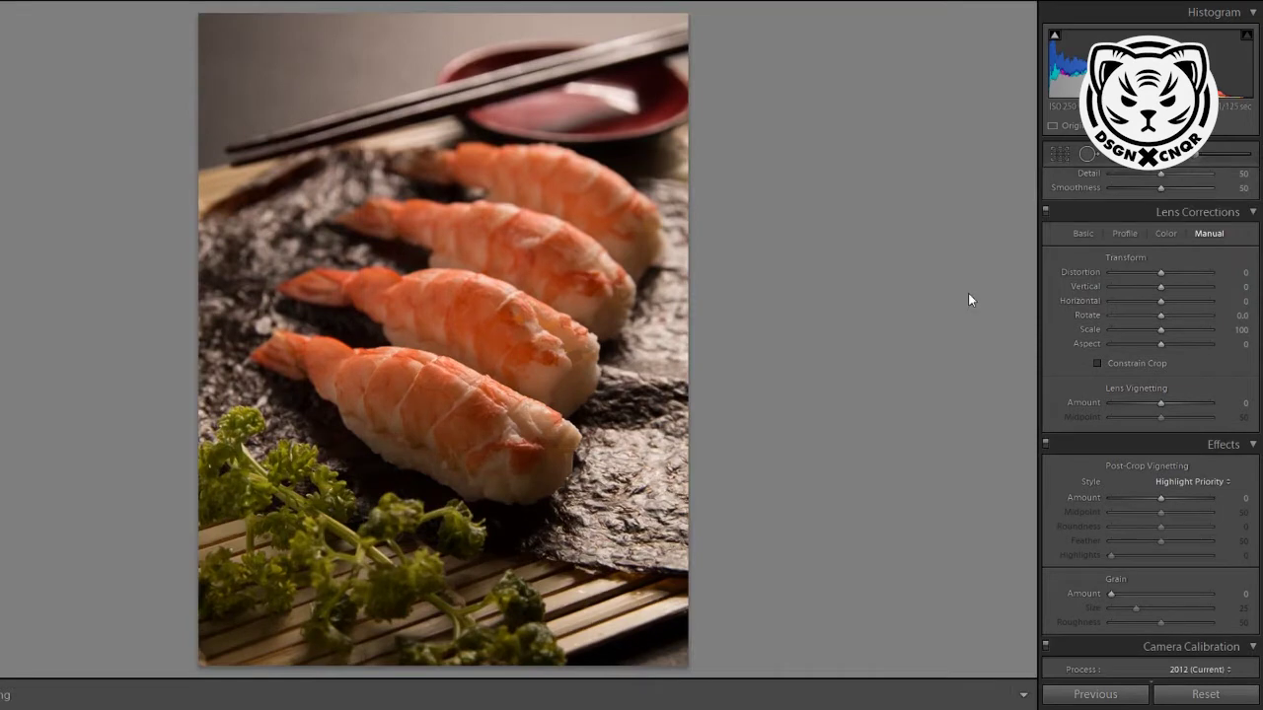
In the Basic panel set highlights +48, shadows −48, whites +33, blacks −6, contrast −23
scroll(1181, 356, up, 5)
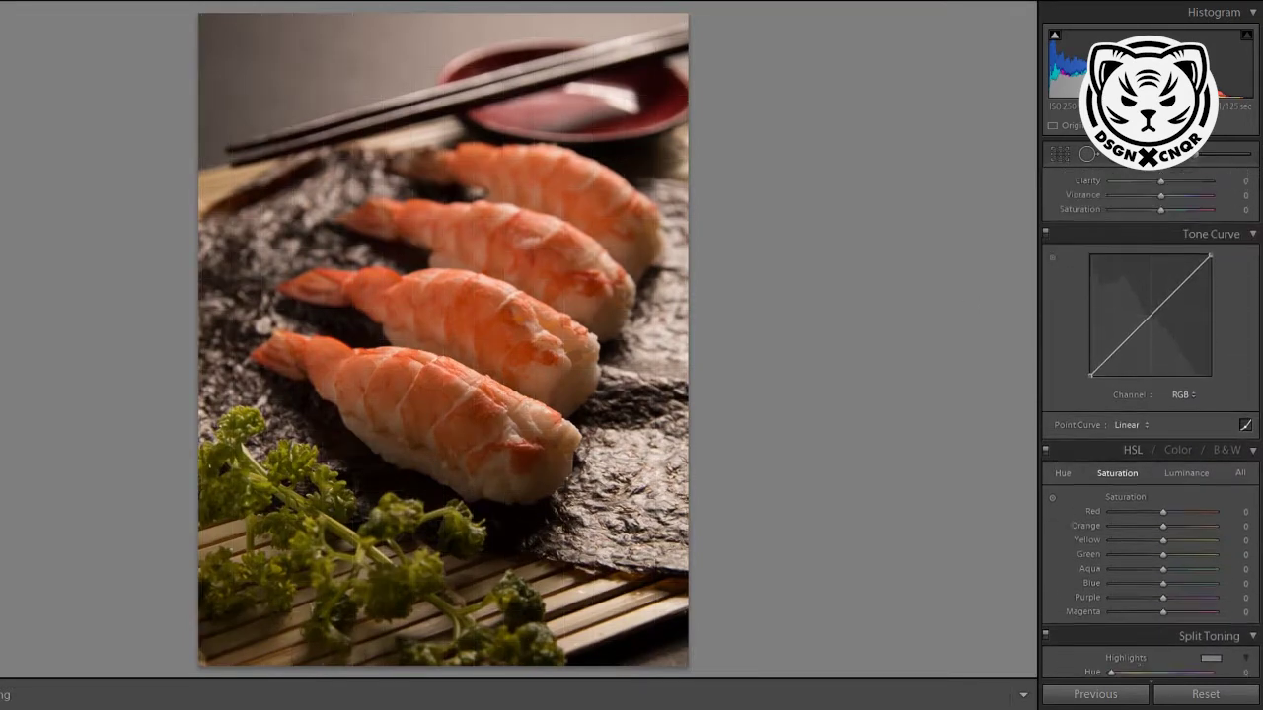
scroll(1181, 356, up, 5)
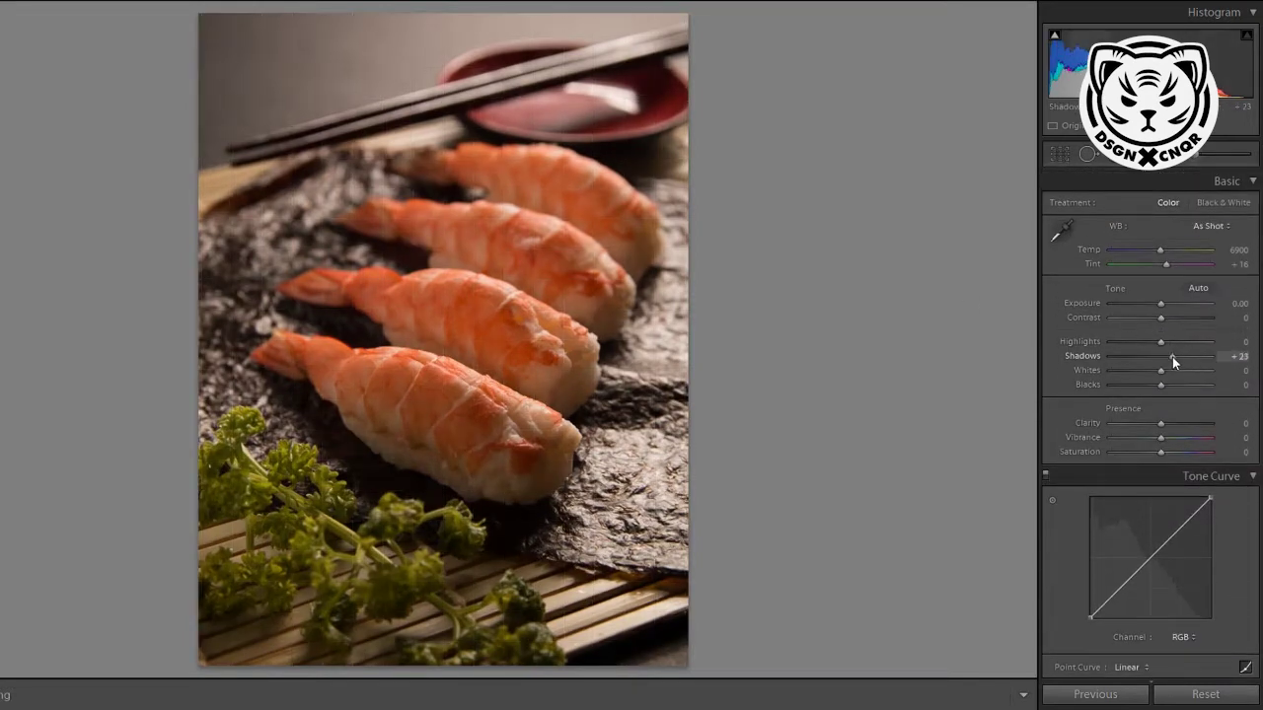
mouse_move(1190, 355)
mouse_down()
mouse_move(1116, 361)
mouse_move(1190, 341)
mouse_up()
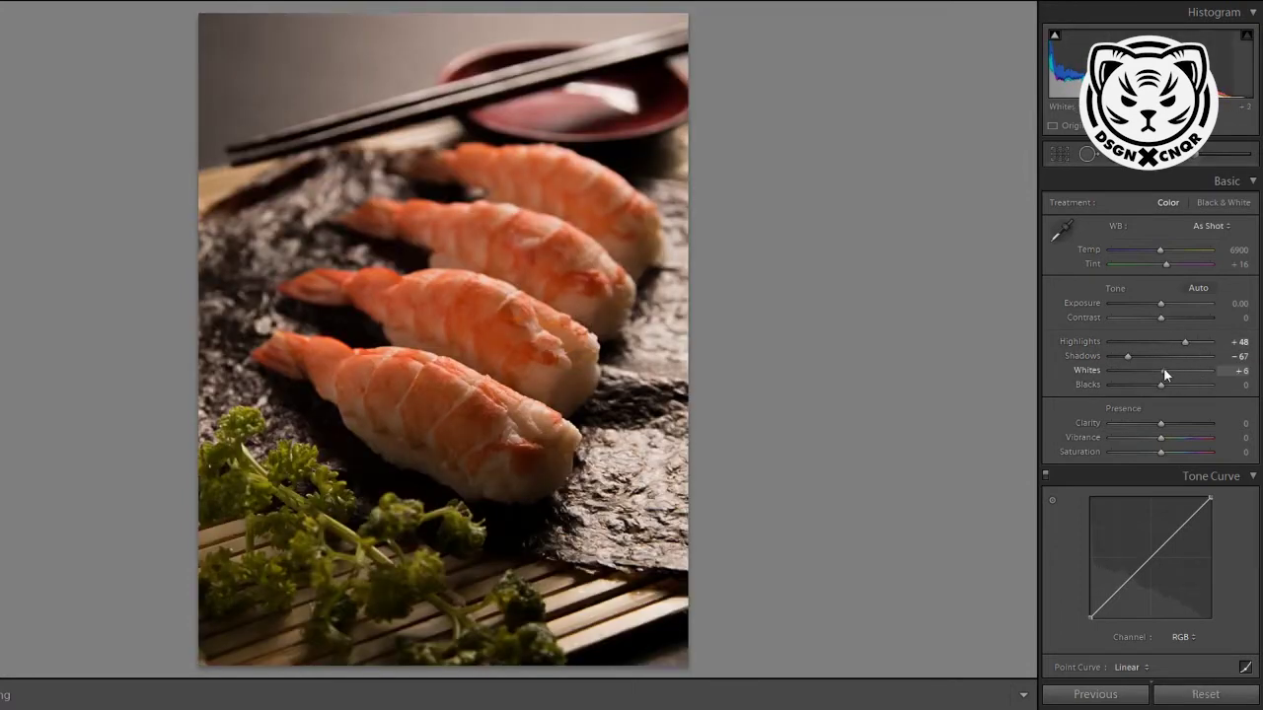
mouse_move(1162, 370)
mouse_down()
mouse_move(1184, 368)
mouse_move(1136, 385)
mouse_move(1168, 382)
mouse_move(1158, 386)
mouse_move(1146, 355)
mouse_move(1161, 382)
mouse_move(1184, 384)
mouse_move(1109, 357)
mouse_move(1157, 384)
mouse_up()
mouse_move(1160, 318)
mouse_down()
mouse_move(1139, 314)
mouse_move(1149, 318)
mouse_up()
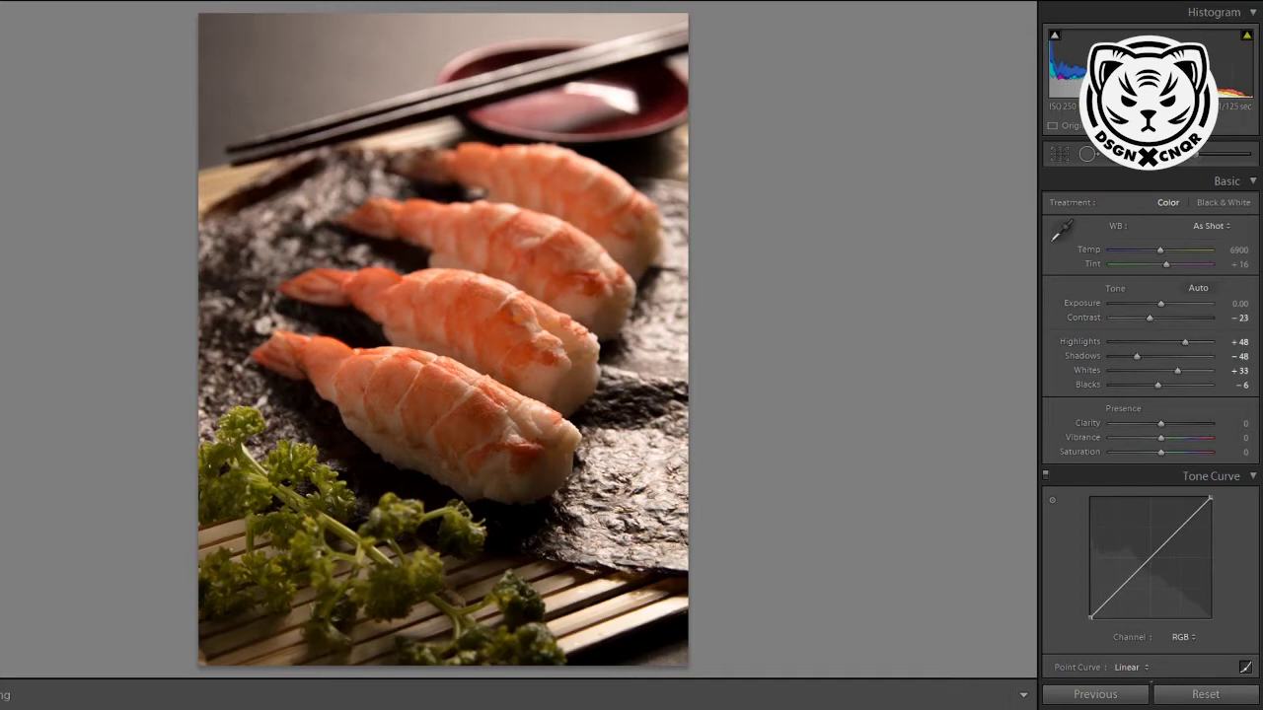
Sample a neutral area for 5100 temperature and −17 tint, then slightly re-straighten the crop
click(1061, 232)
click(599, 95)
click(1059, 154)
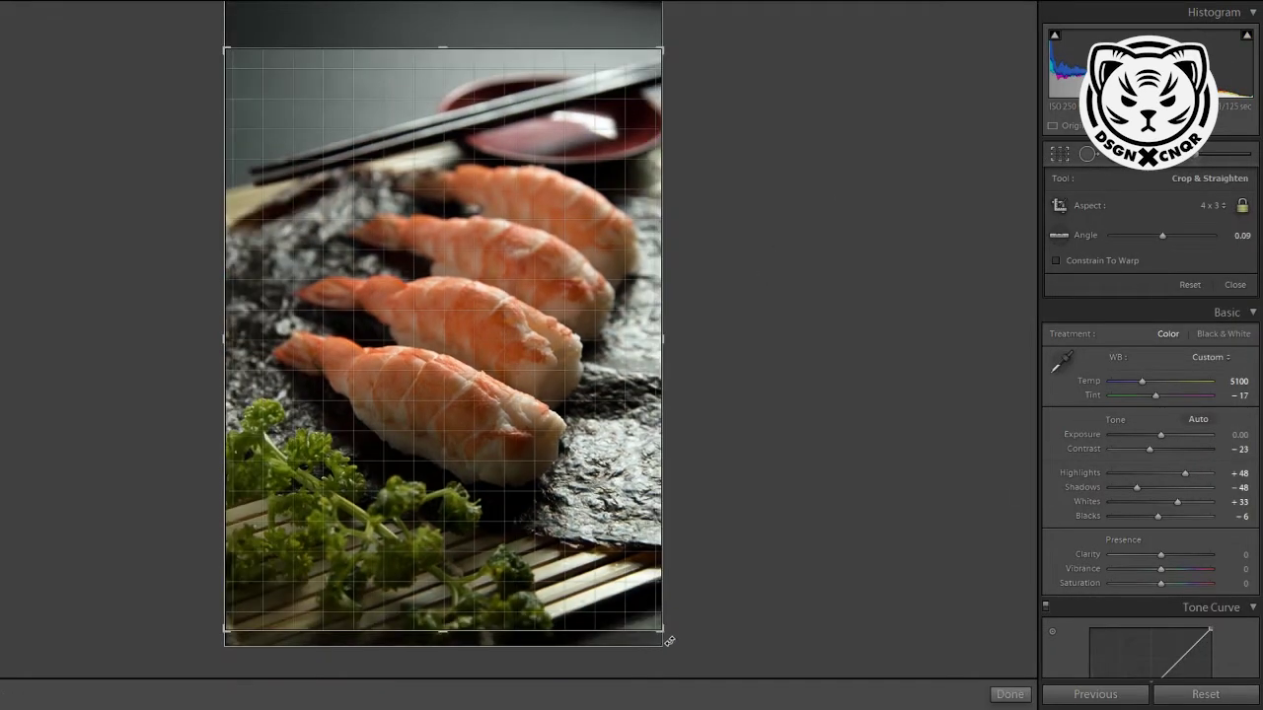
drag(663, 643, 670, 633)
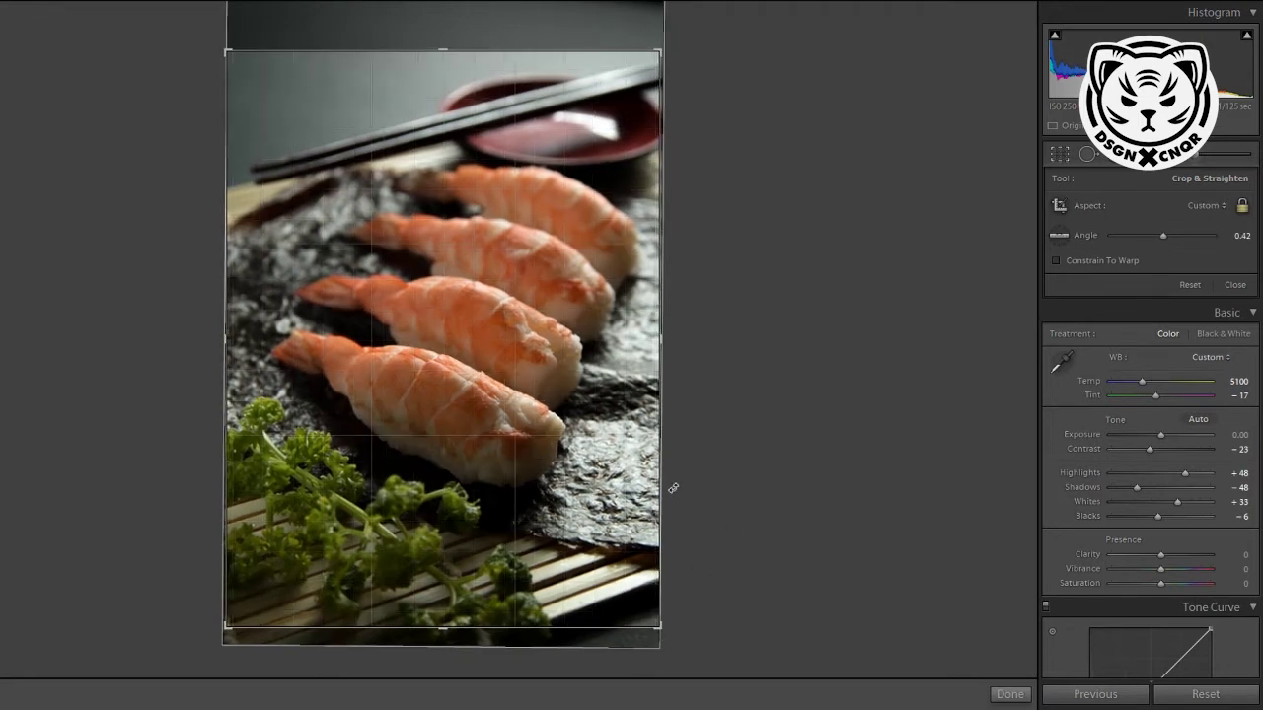
key(Return)
Add a point pulling the tone curve slightly down
scroll(1144, 394, down, 1)
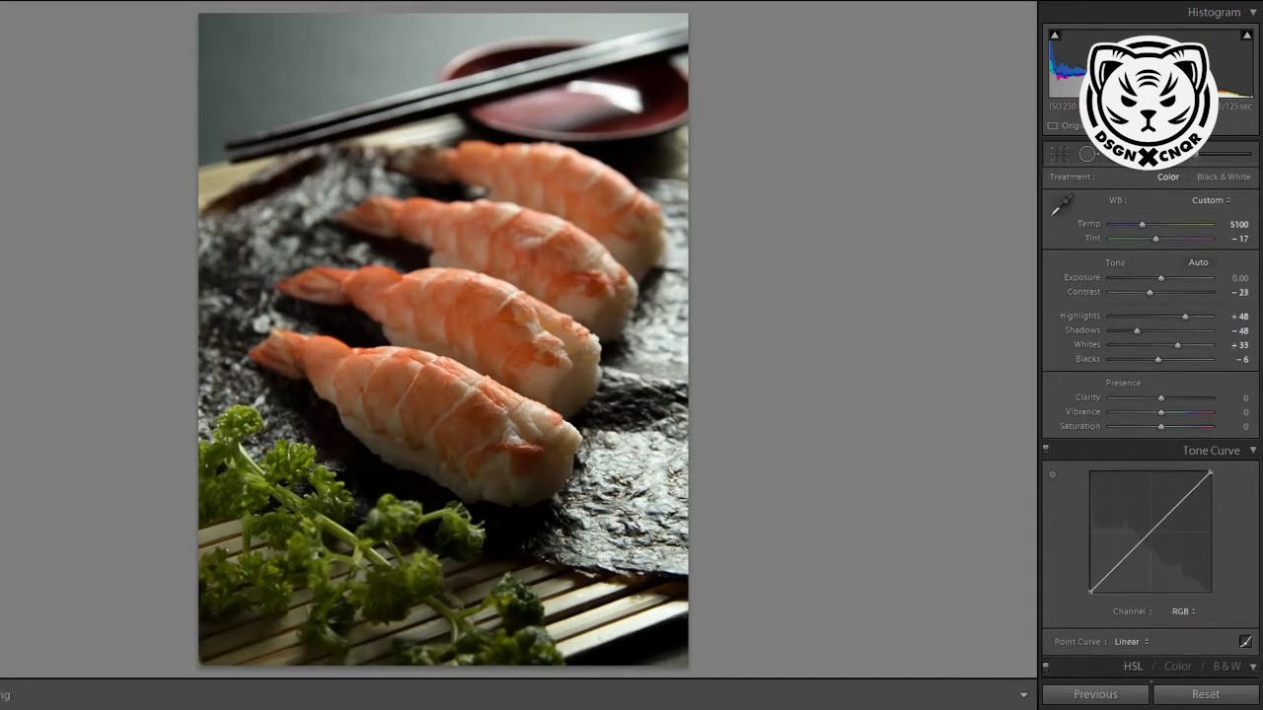
scroll(1259, 352, down, 4)
drag(1126, 361, 1126, 368)
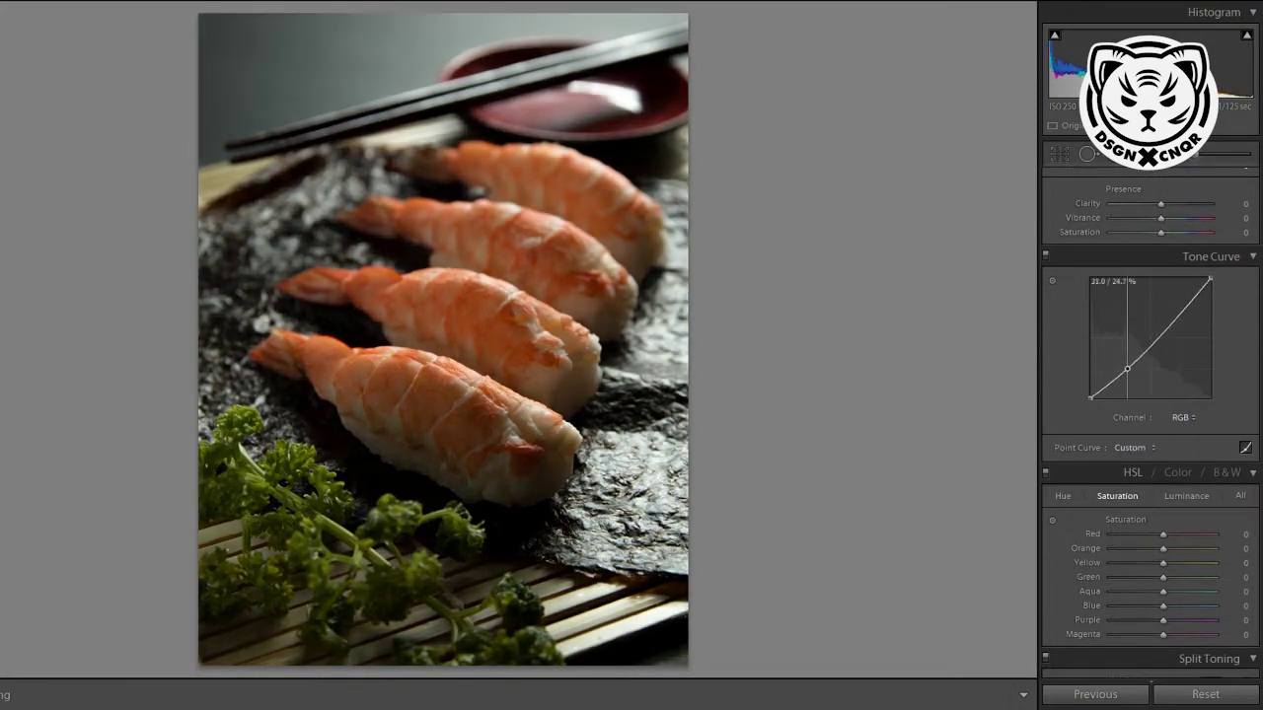
drag(1184, 301, 1226, 372)
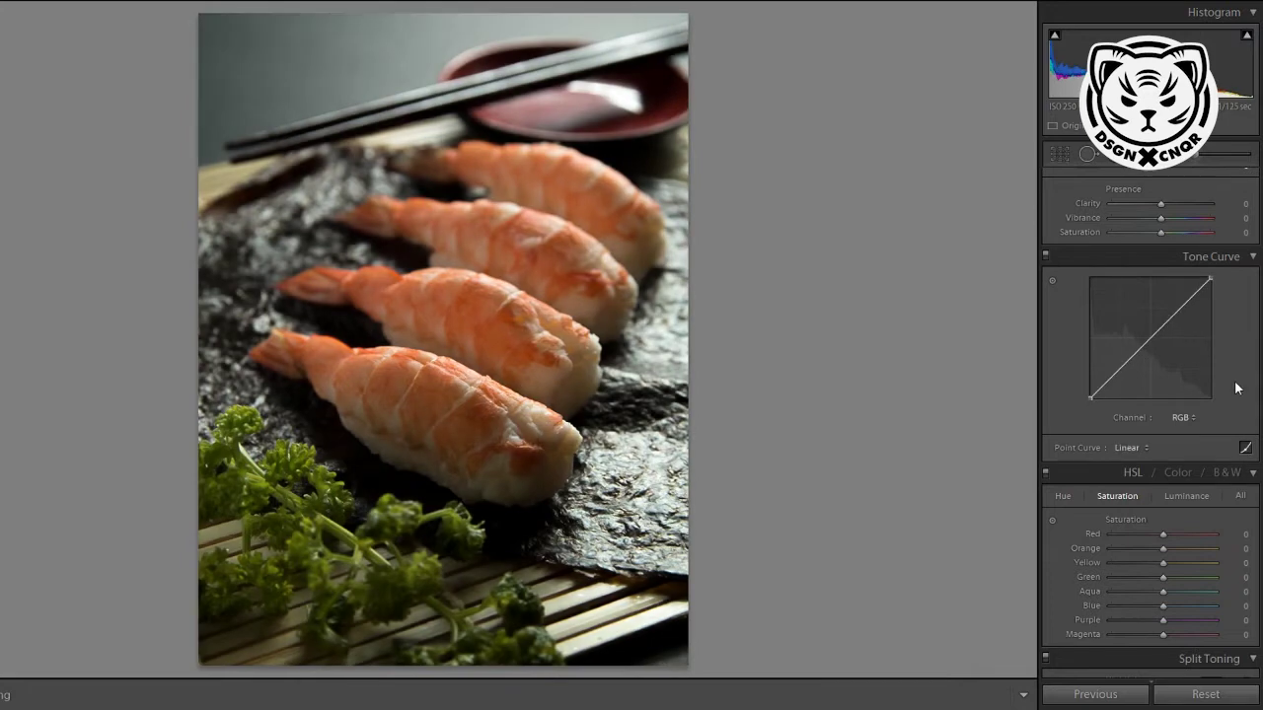
Shift HSL hues on the shrimp (red +30, orange −23, green +28) and reset purple to zero
scroll(1233, 384, down, 2)
click(1064, 387)
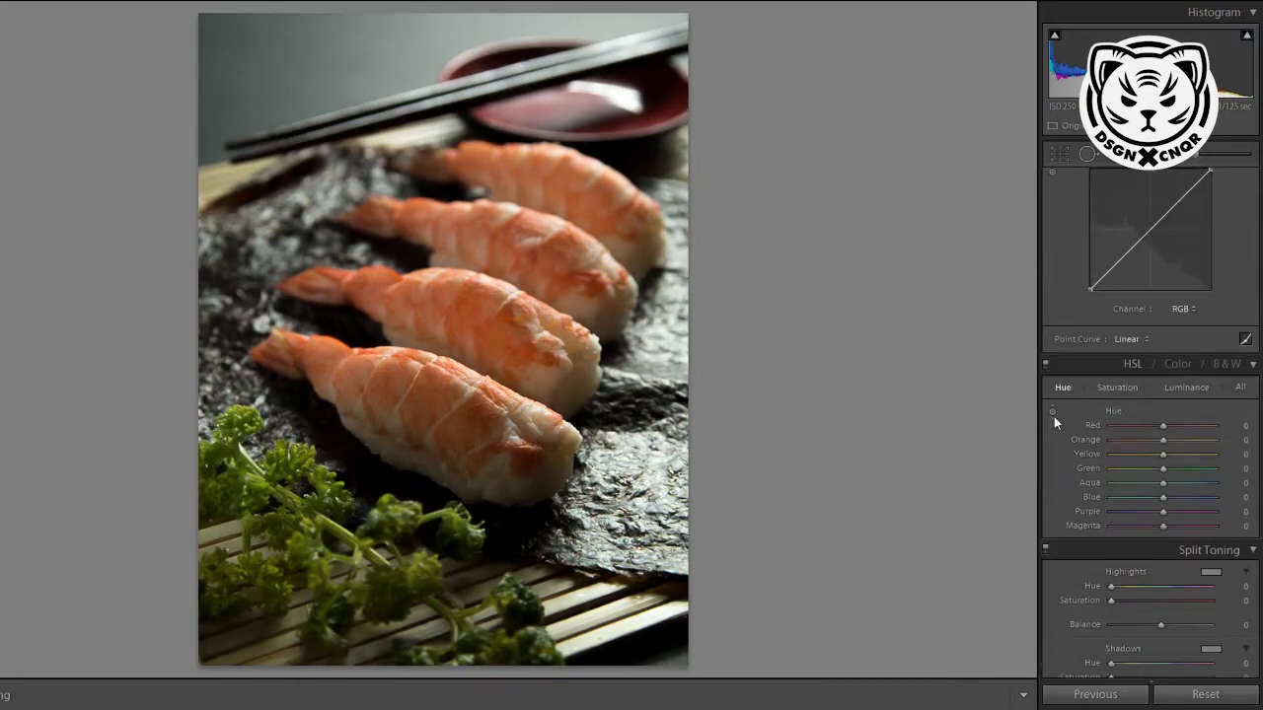
click(1051, 413)
drag(477, 448, 462, 512)
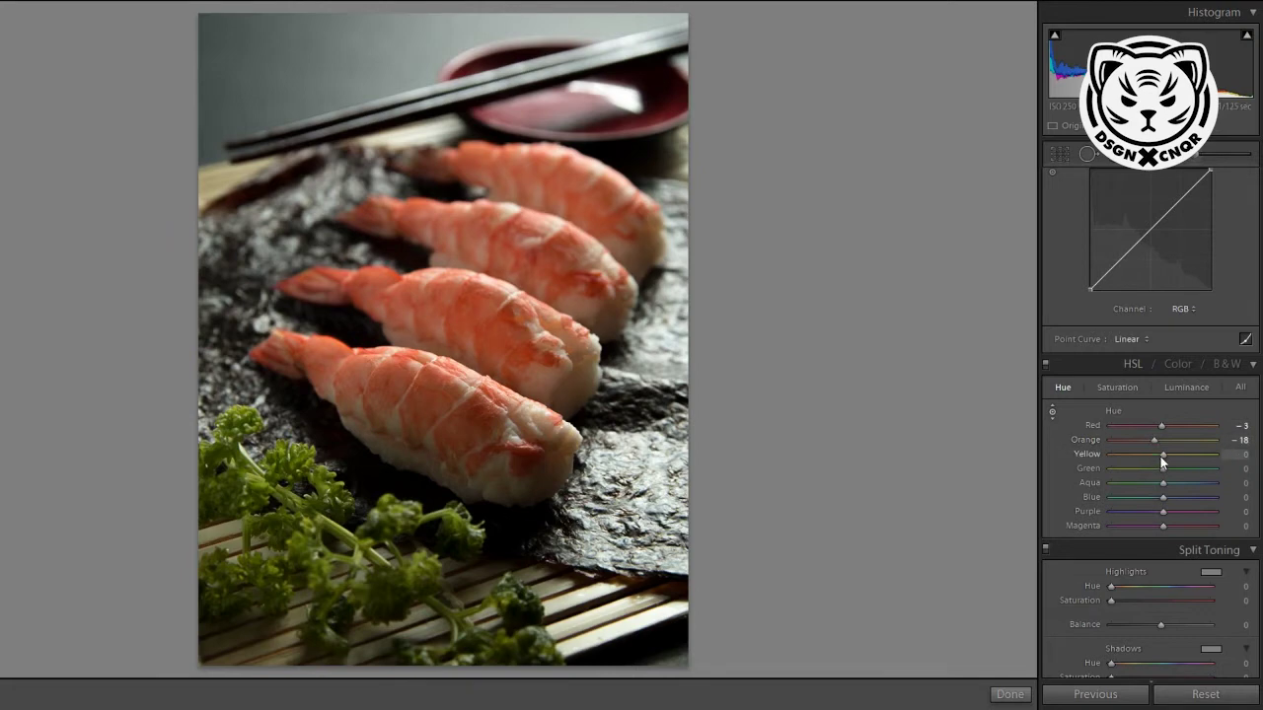
mouse_move(1163, 454)
mouse_down()
mouse_move(1197, 469)
mouse_move(1152, 469)
mouse_move(1223, 498)
mouse_move(1068, 513)
mouse_up()
click(1164, 512)
Boost red/orange saturation, reduce orange/yellow saturation, and push the red hue further
click(1108, 388)
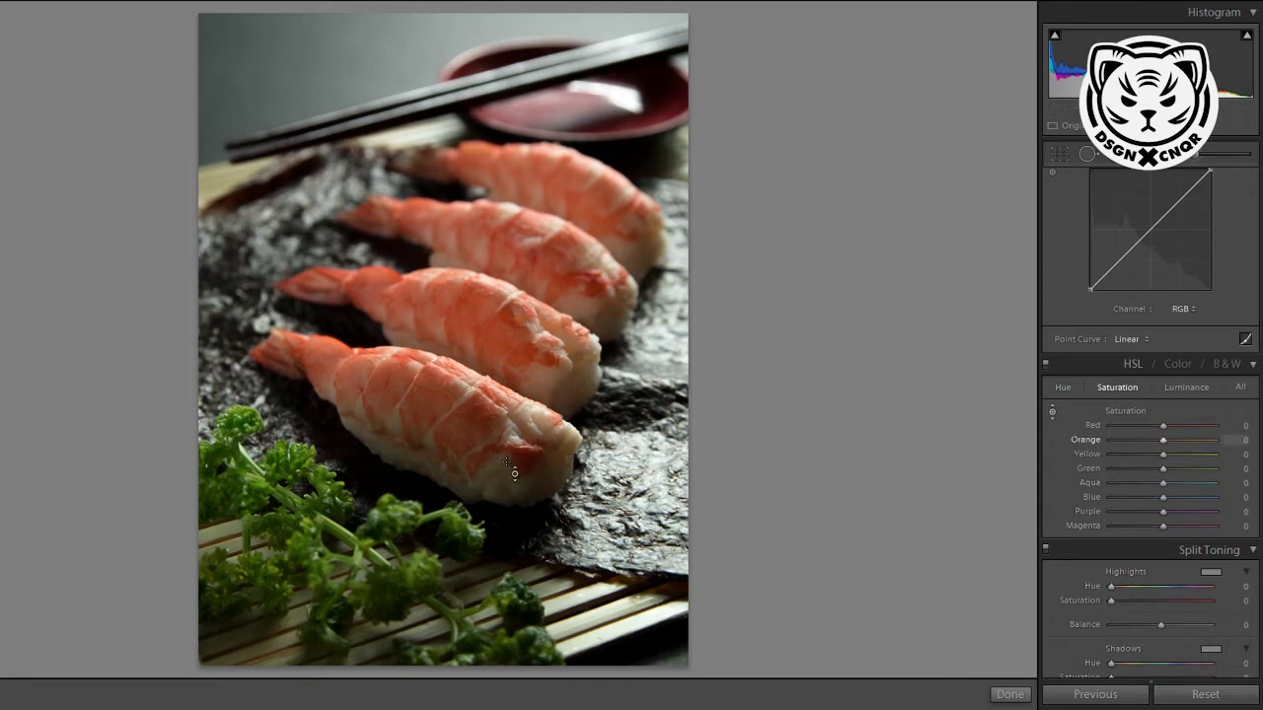
click(1052, 411)
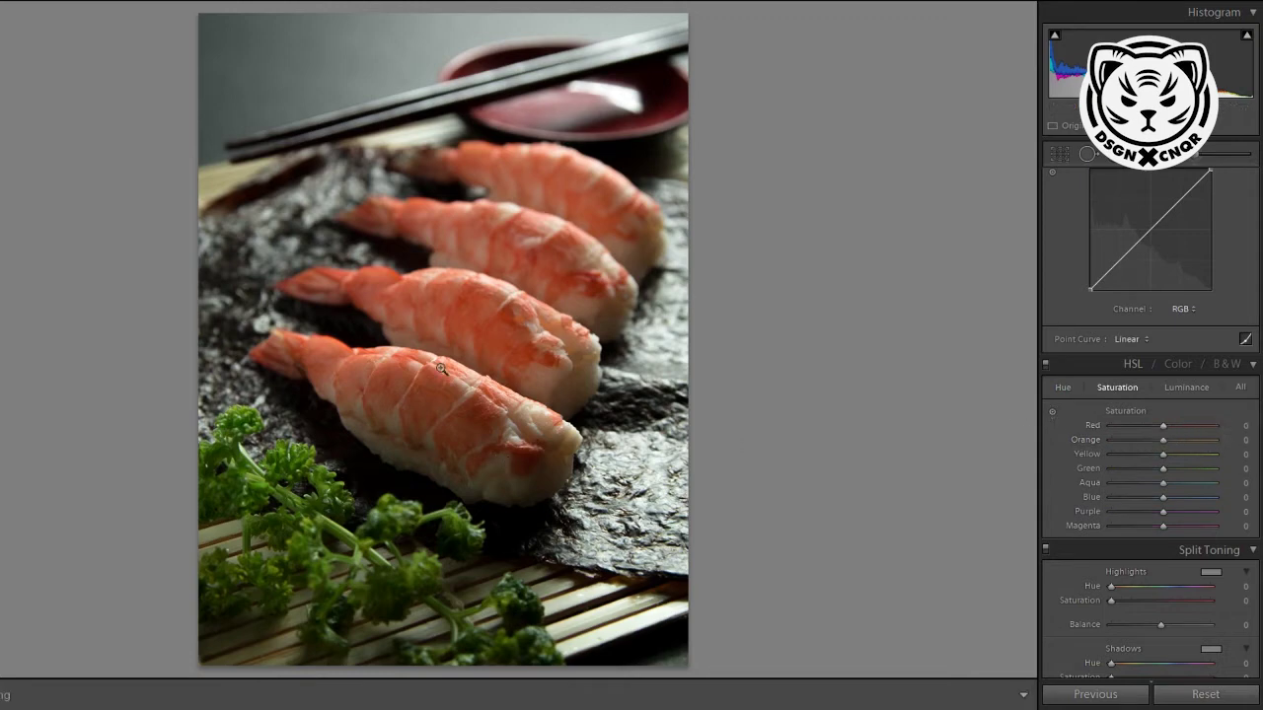
click(1052, 411)
drag(444, 420, 401, 385)
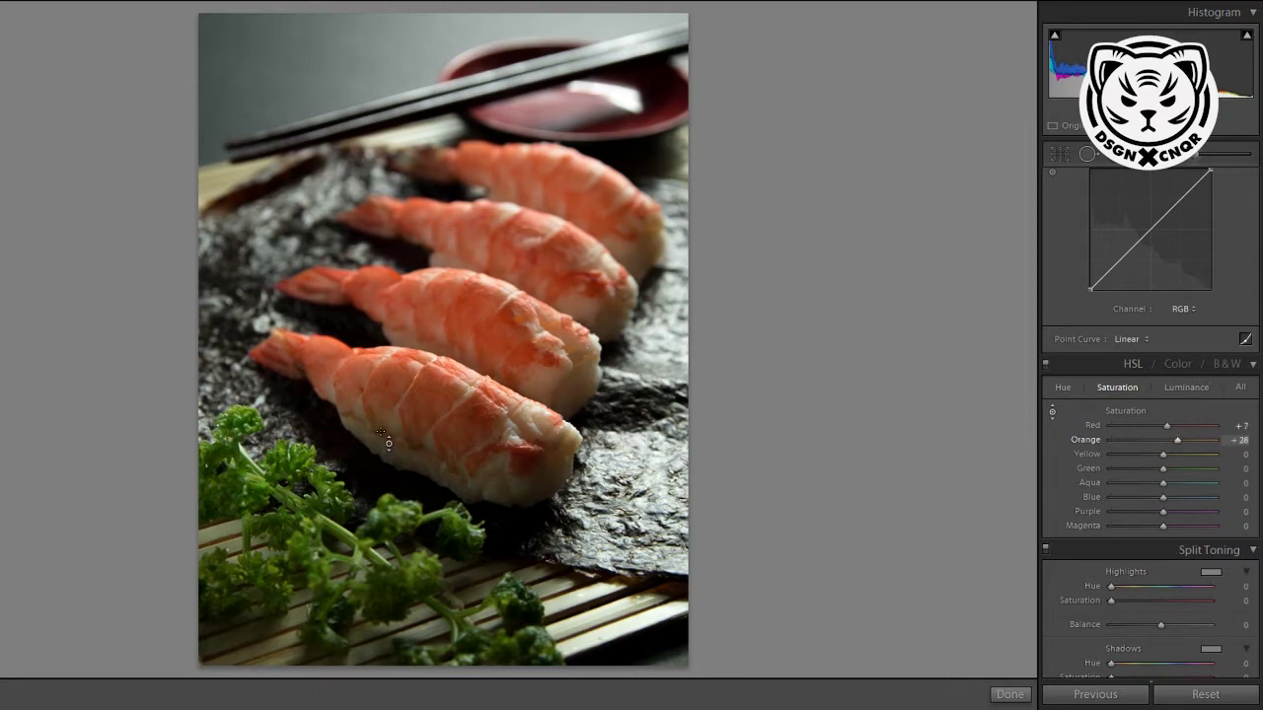
mouse_move(387, 442)
mouse_down()
mouse_move(390, 552)
mouse_move(389, 483)
mouse_up()
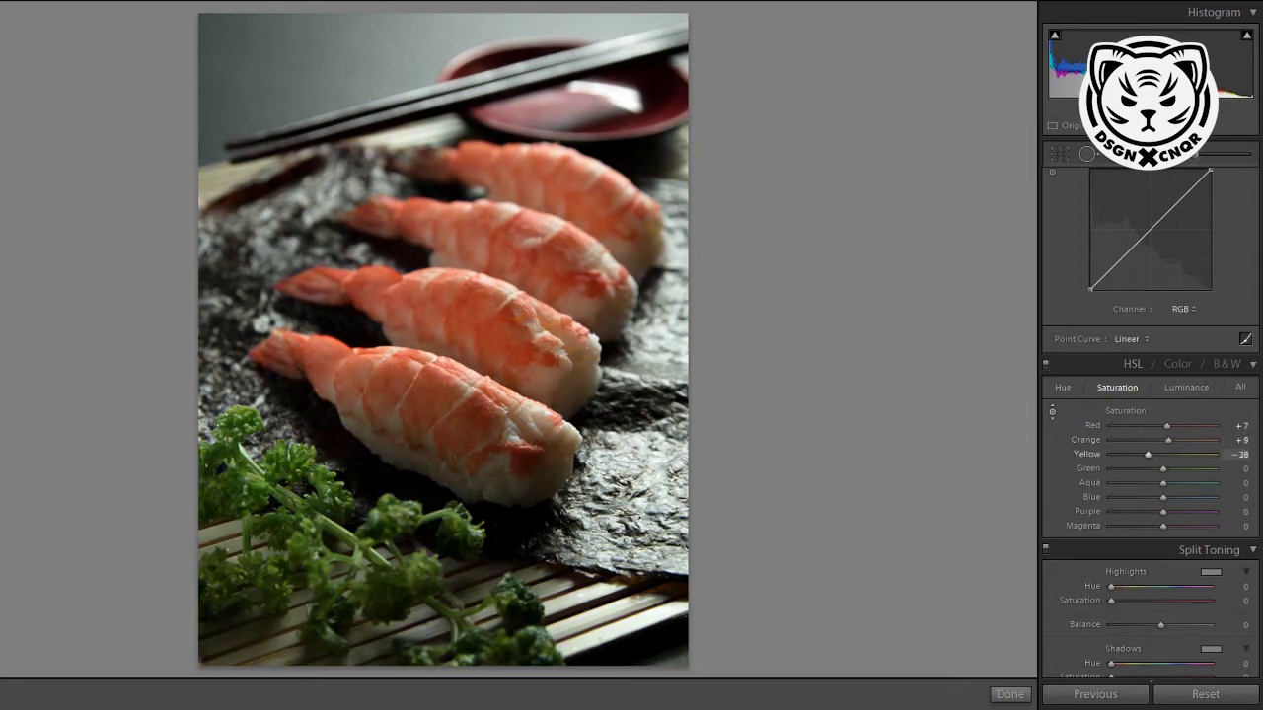
click(1062, 387)
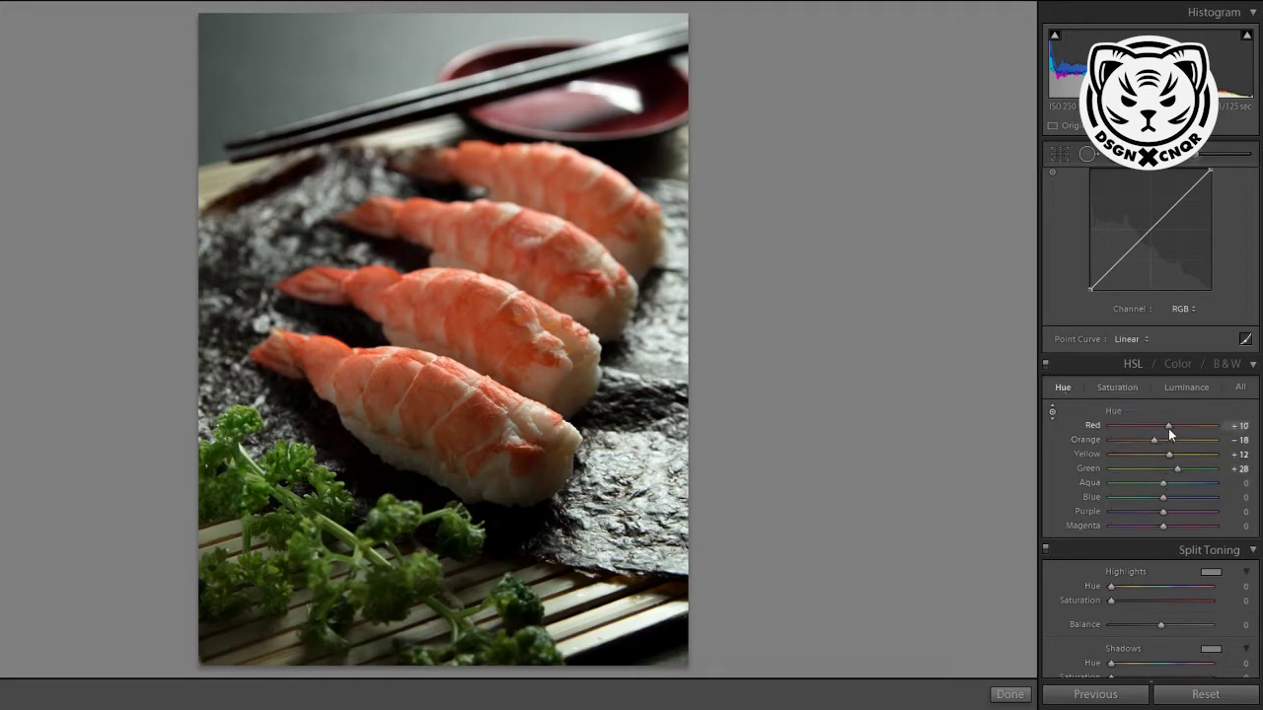
mouse_move(1168, 426)
mouse_down()
mouse_move(1179, 426)
mouse_move(1152, 444)
mouse_move(1171, 468)
mouse_move(1158, 470)
mouse_move(1164, 480)
mouse_up()
Raise orange luminance to +42 and yellow to +45 by dragging up on the shrimp
click(1183, 387)
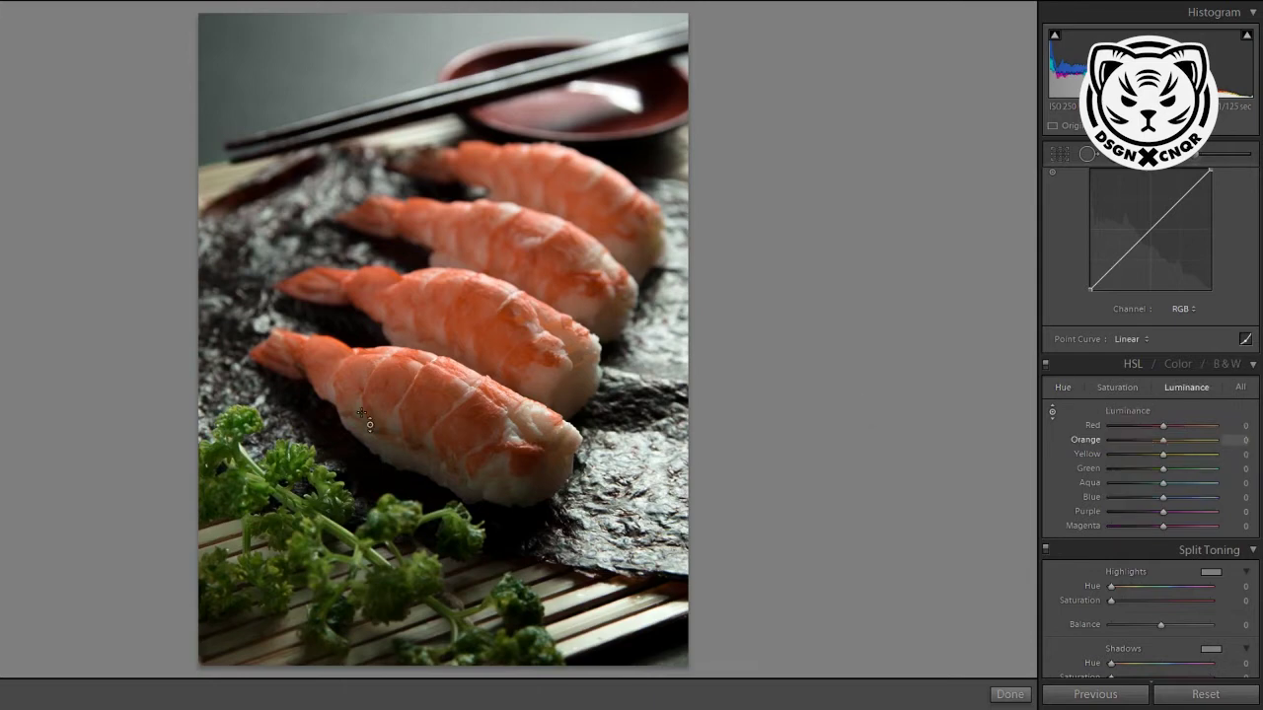
click(1052, 412)
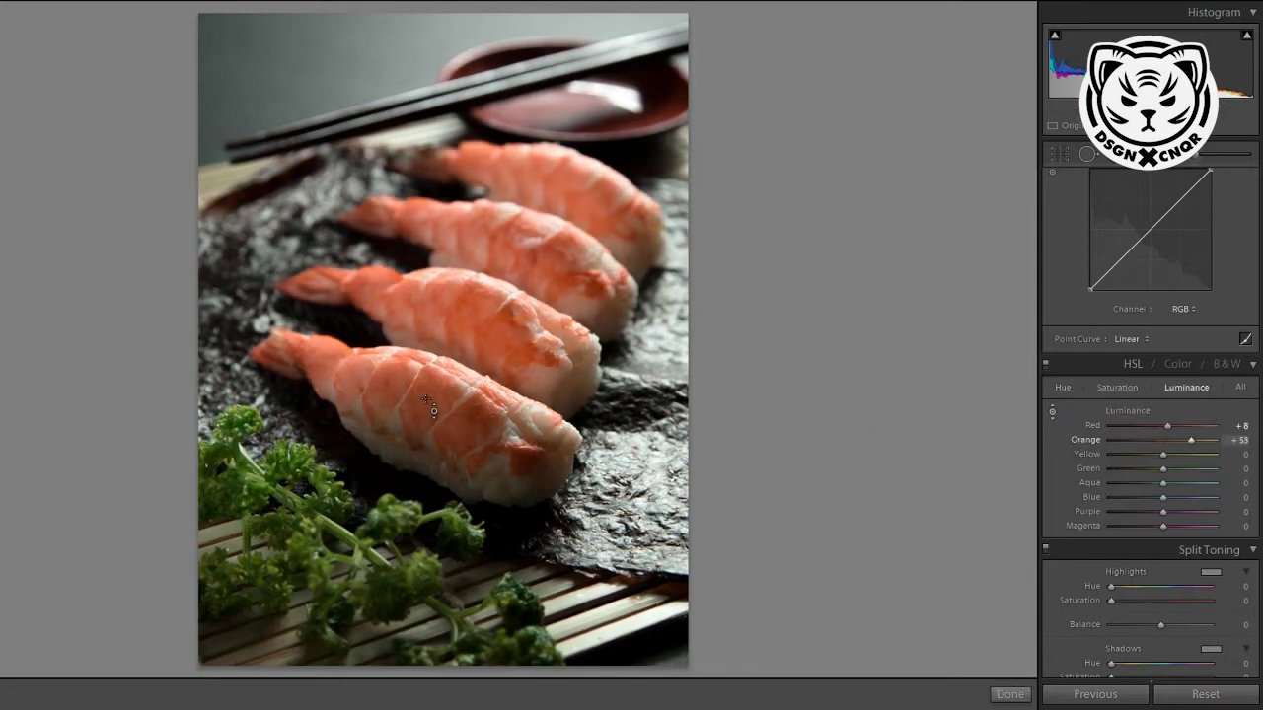
drag(583, 171, 583, 118)
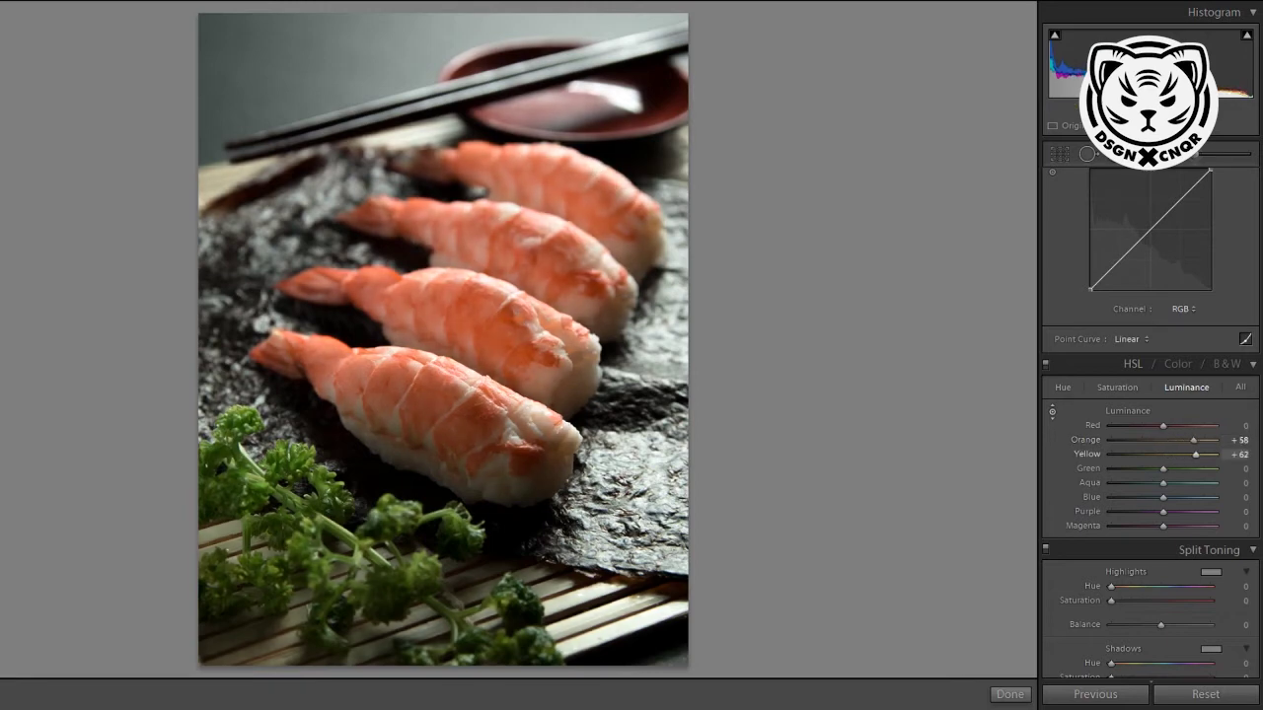
drag(478, 394, 477, 365)
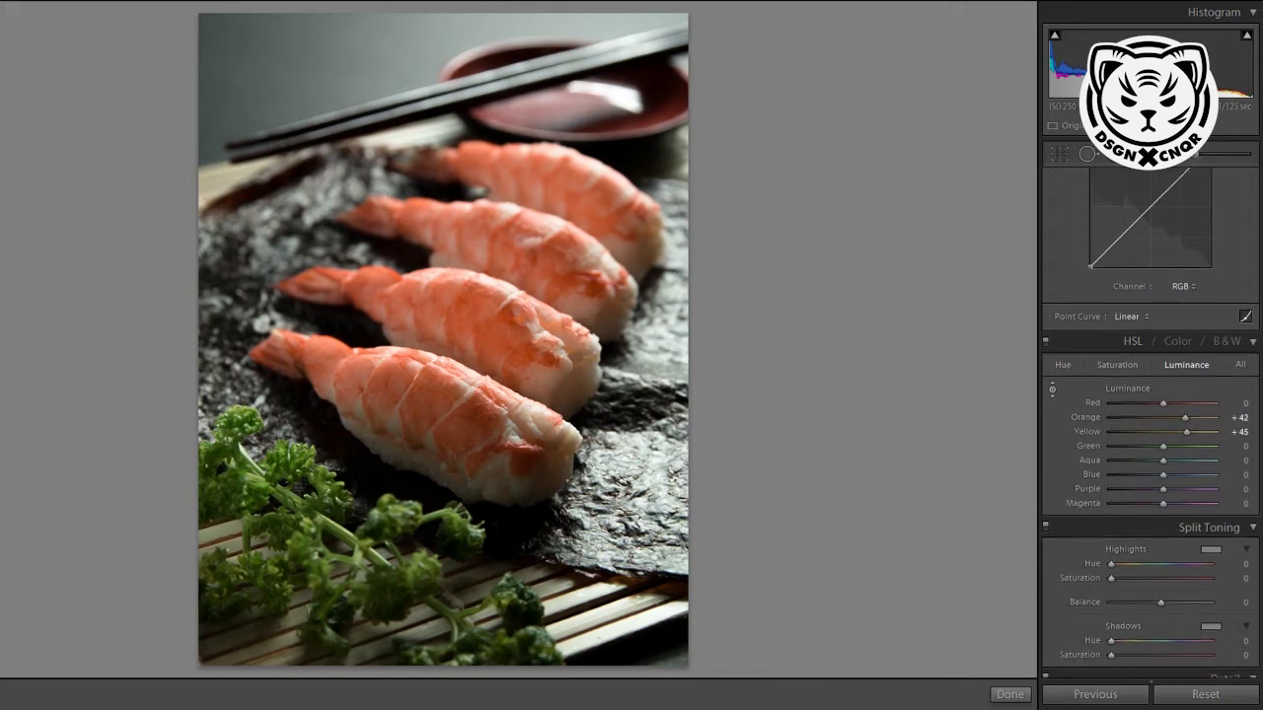
Tint the highlights with split toning at hue 185, saturation 20
scroll(1145, 473, down, 2)
drag(1110, 541, 1136, 528)
mouse_move(1216, 541)
mouse_down()
mouse_move(1124, 543)
mouse_move(1131, 532)
mouse_move(1105, 531)
mouse_move(1162, 533)
mouse_move(1110, 544)
mouse_move(1136, 555)
mouse_up()
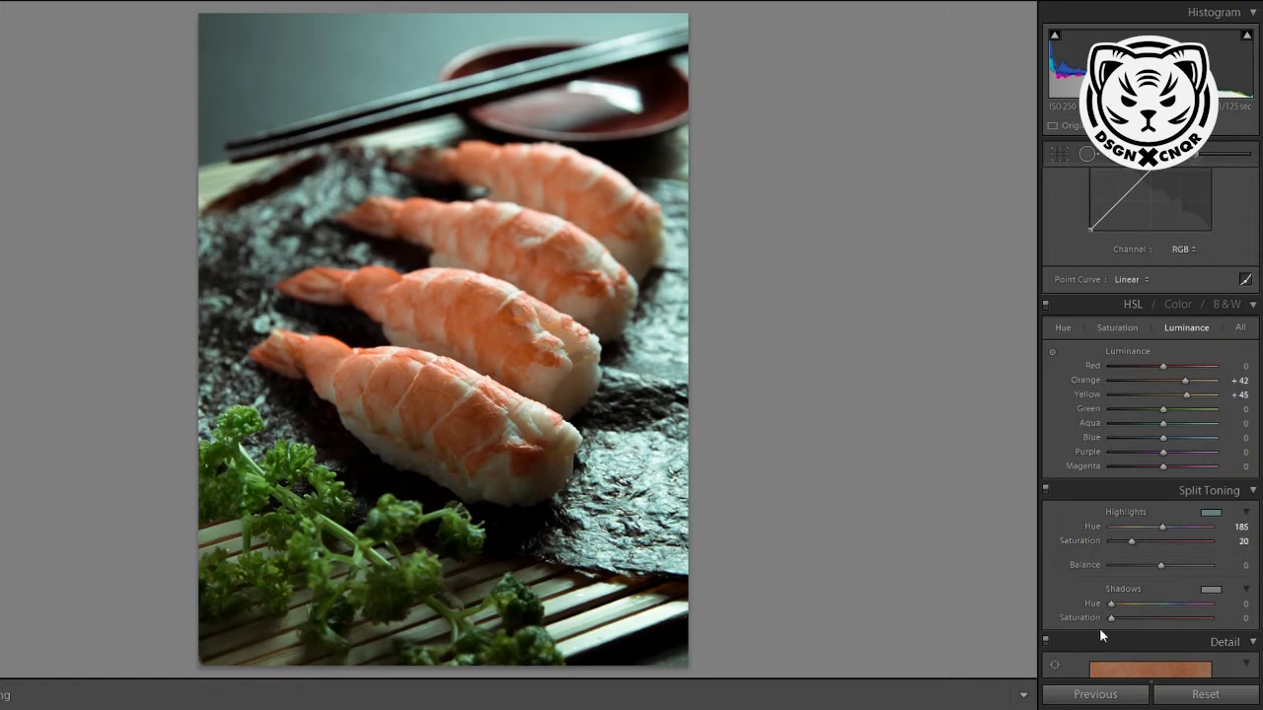
Set Split Toning shadows hue 262, saturation 16, and balance +42
drag(1111, 603, 1156, 603)
mouse_move(1110, 618)
mouse_down()
mouse_move(1126, 619)
mouse_move(1121, 606)
mouse_move(1186, 610)
mouse_move(1140, 620)
mouse_move(1141, 599)
mouse_move(1110, 604)
mouse_move(1182, 608)
mouse_move(1110, 632)
mouse_move(1127, 620)
mouse_up()
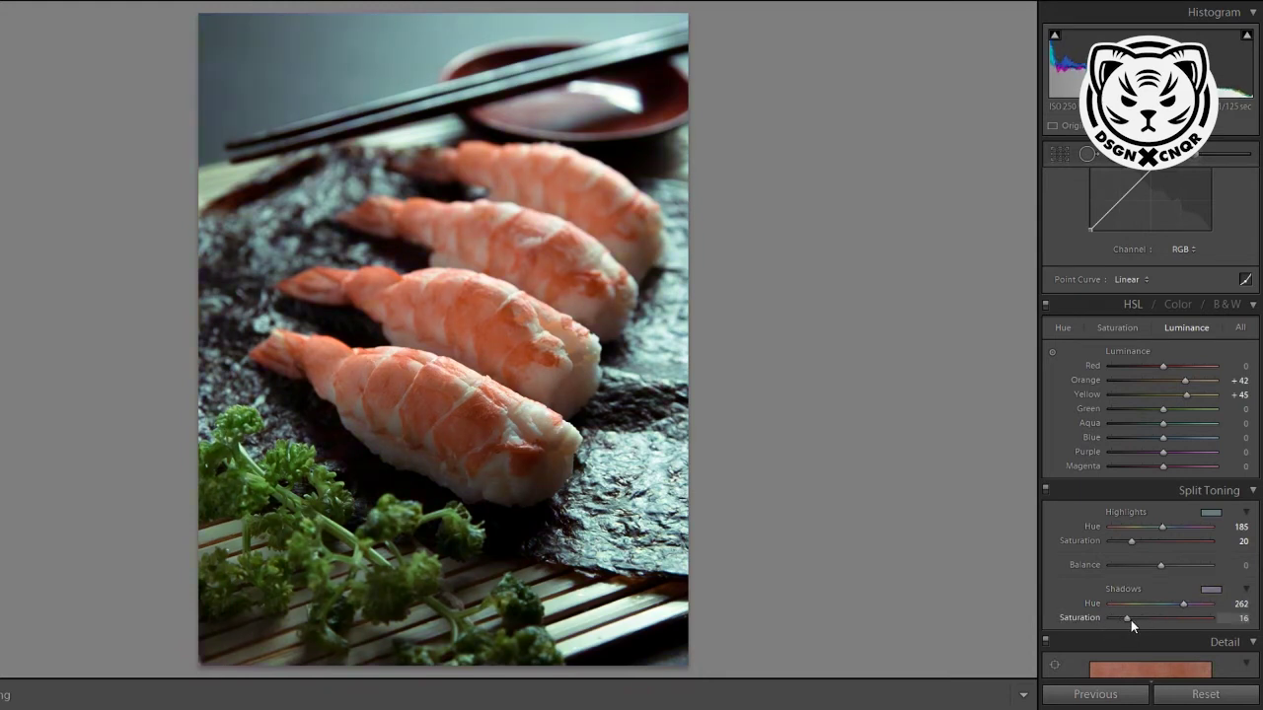
drag(1156, 565, 1223, 582)
In Camera Calibration set Red Primary Saturation +18, Green Primary Hue and Saturation +33, Blue at 0
scroll(1150, 424, down, 5)
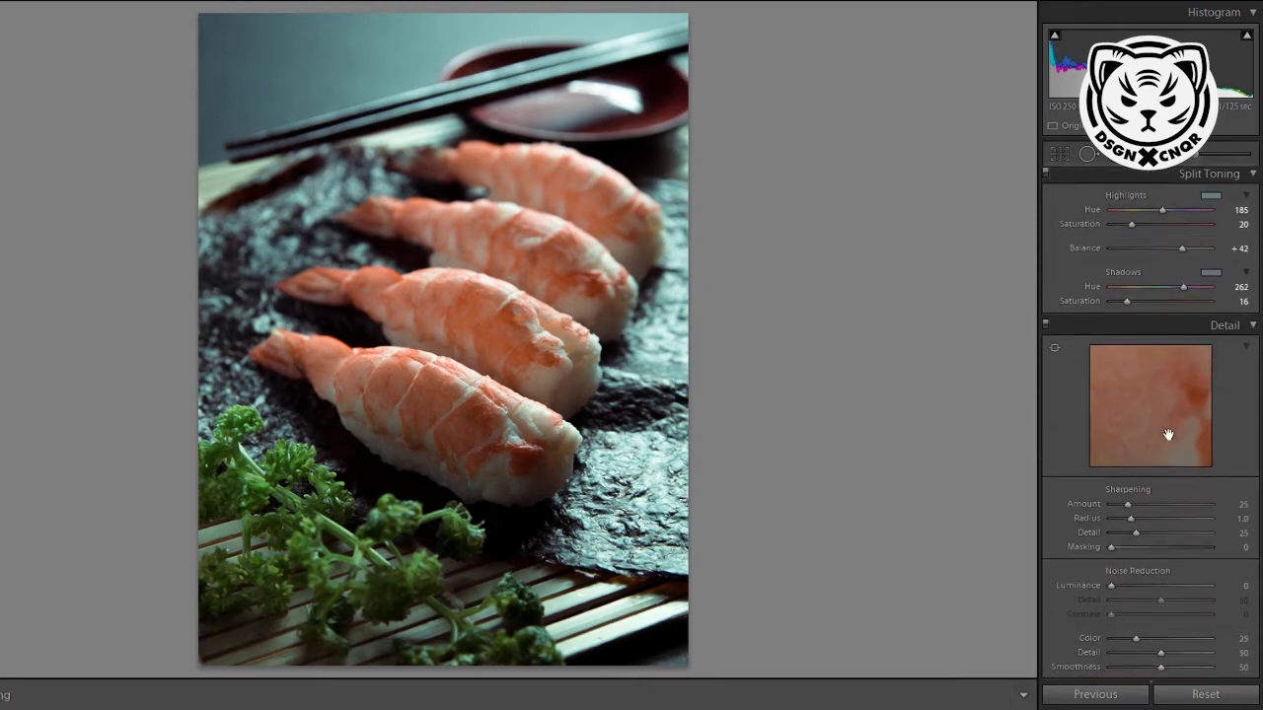
click(1054, 347)
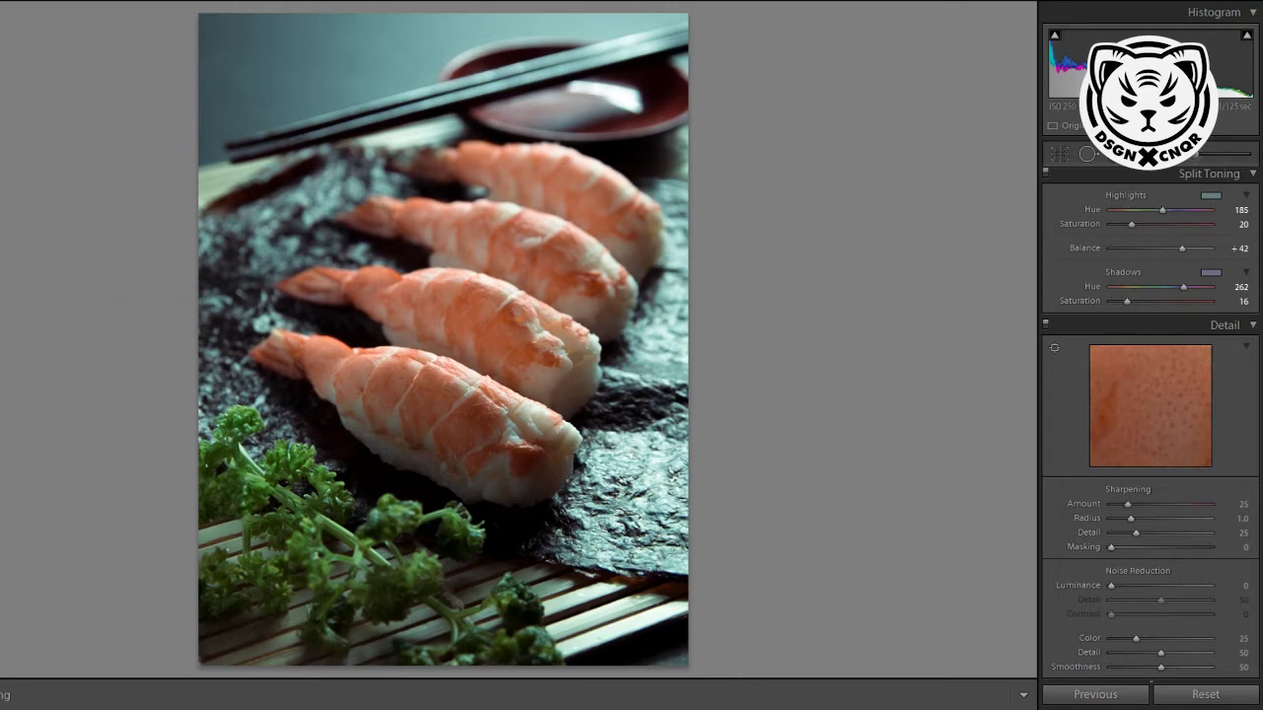
scroll(1150, 422, down, 5)
scroll(1150, 422, down, 5)
scroll(1150, 422, down, 5)
scroll(1150, 423, down, 5)
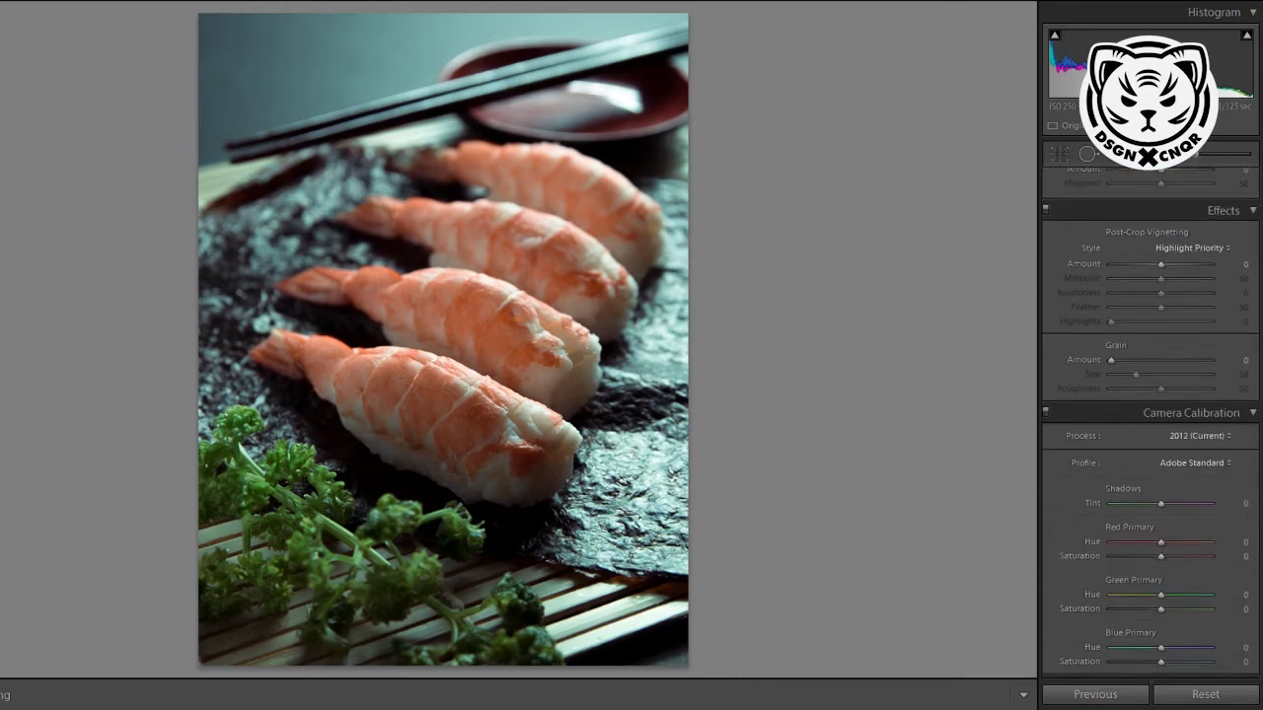
mouse_move(1164, 556)
mouse_down()
mouse_move(1176, 558)
mouse_move(1166, 558)
mouse_move(1189, 598)
mouse_move(1147, 596)
mouse_move(1177, 596)
mouse_up()
click(1177, 608)
drag(1161, 662, 1154, 663)
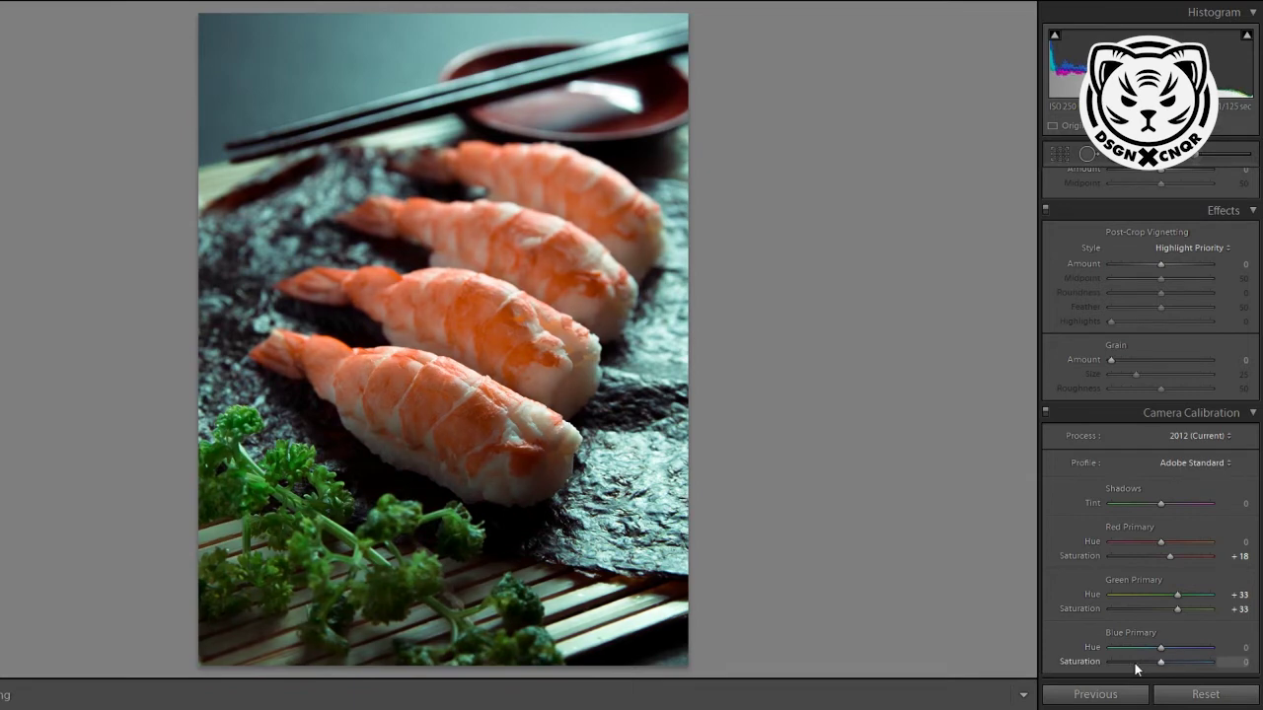
scroll(1135, 663, up, 10)
scroll(1149, 414, up, 5)
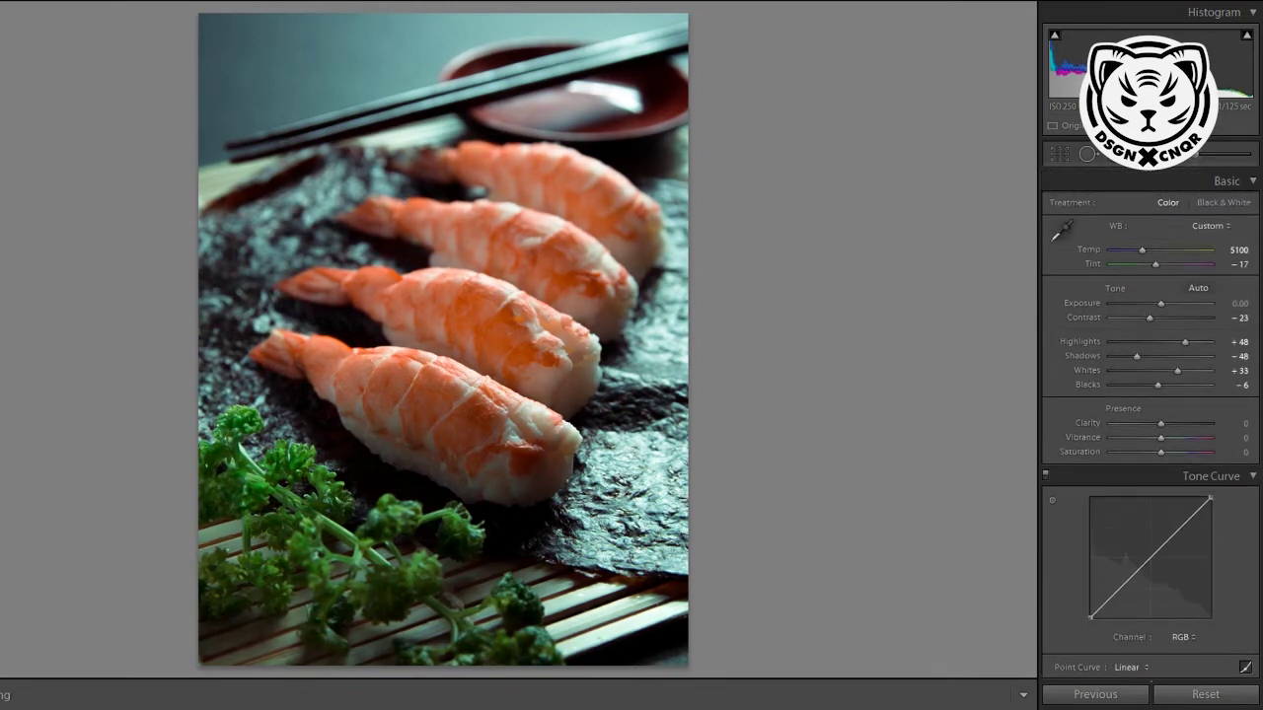
Shape an S-curve in the tone curve with shadow and highlight points
scroll(1113, 473, down, 1)
drag(1126, 537, 1115, 541)
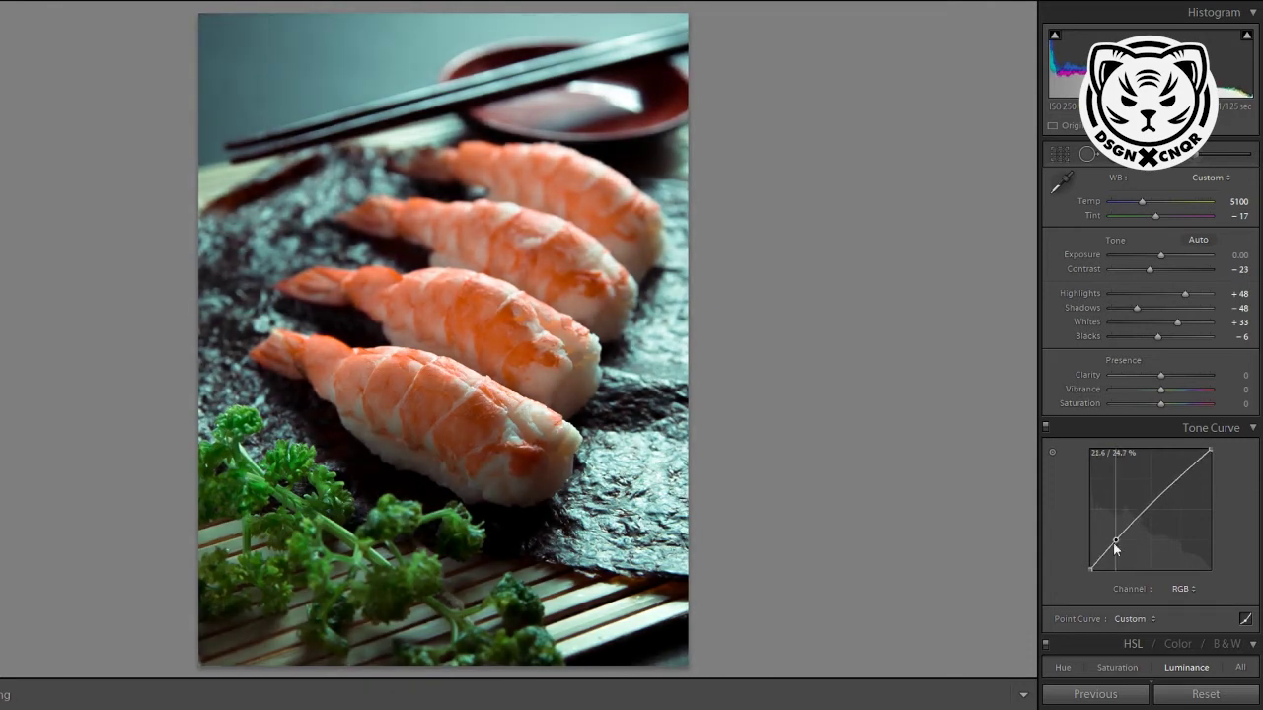
drag(1185, 476, 1177, 472)
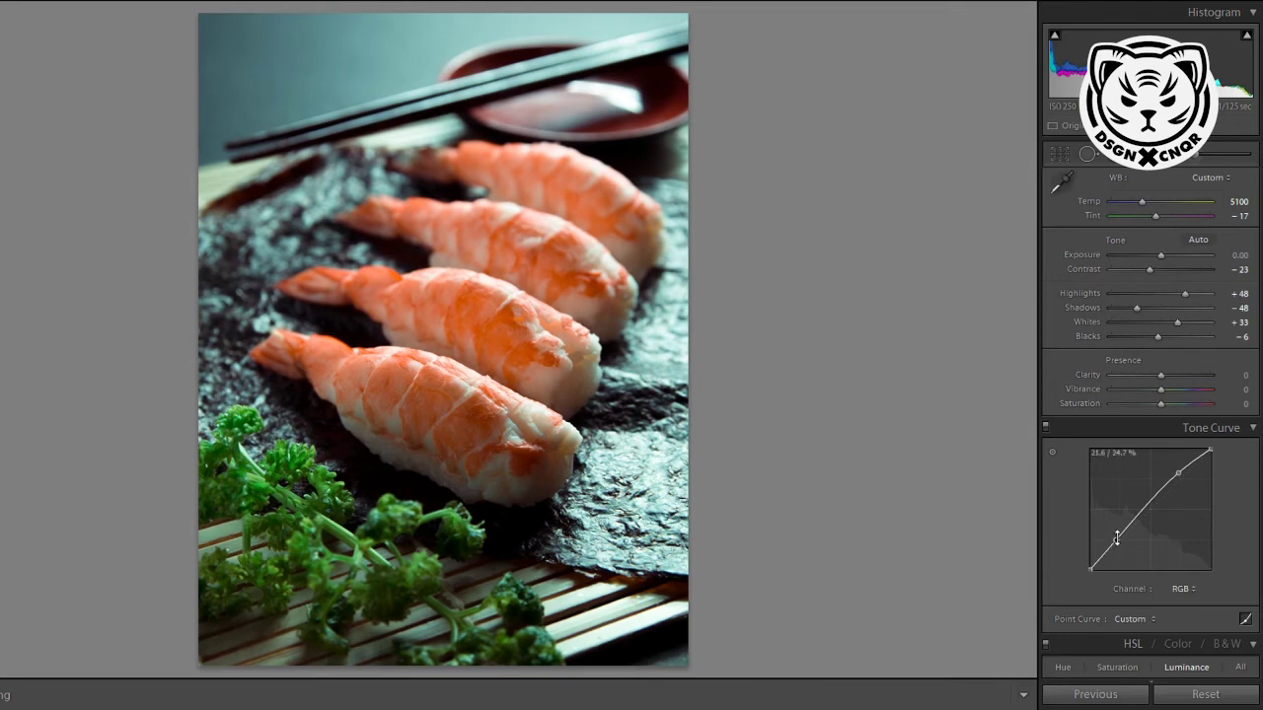
drag(1116, 541, 1091, 562)
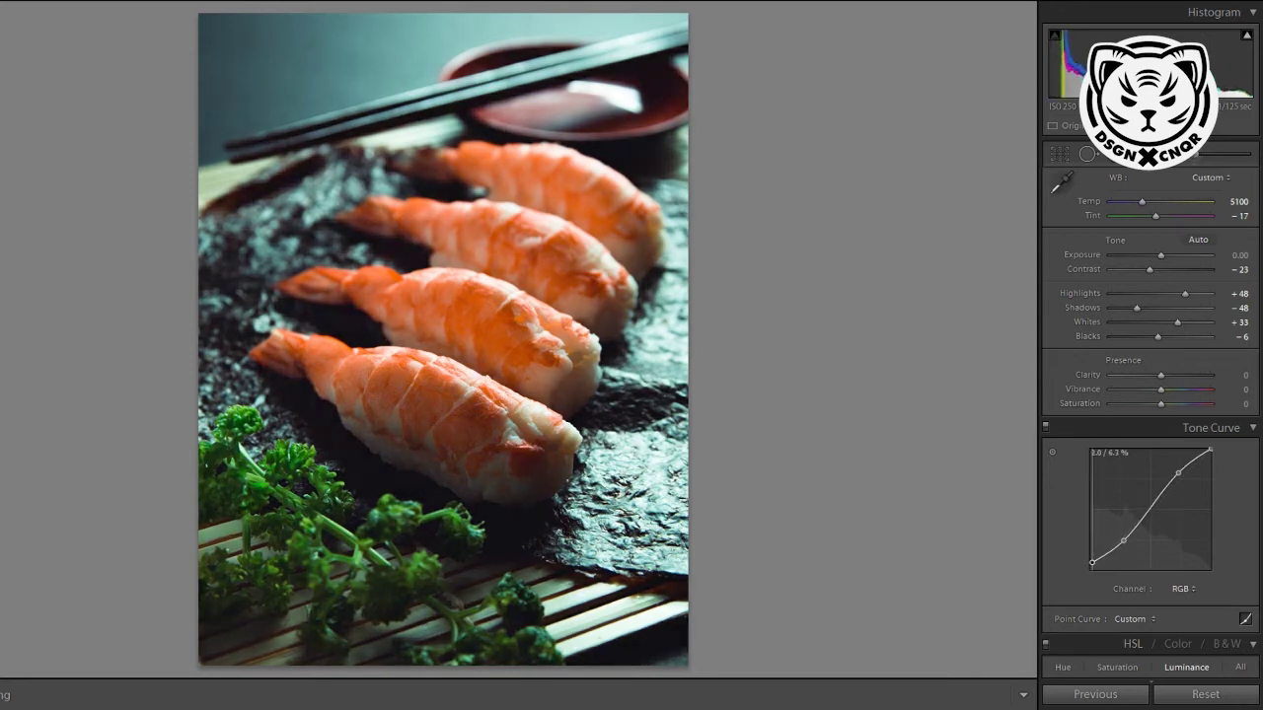
drag(1091, 562, 1124, 540)
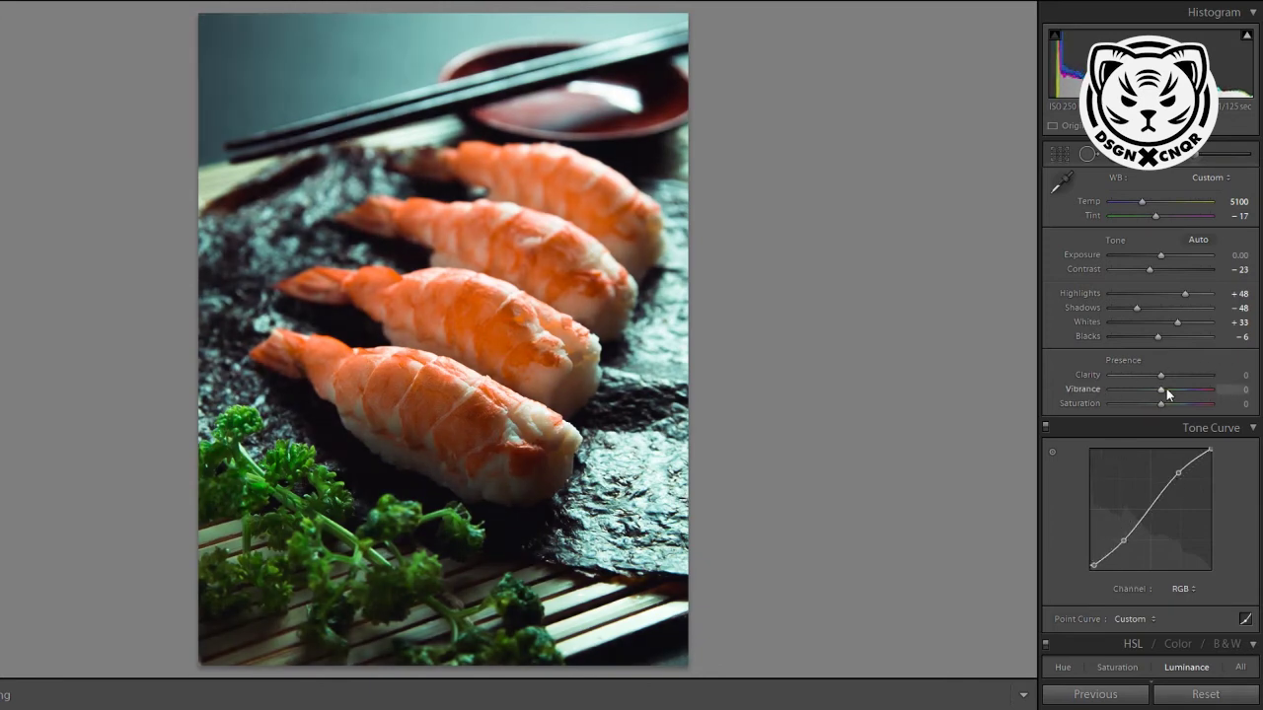
Set vibrance to +6 and tint to −7 in the Basic panel
drag(1167, 394, 1163, 397)
scroll(1163, 396, up, 1)
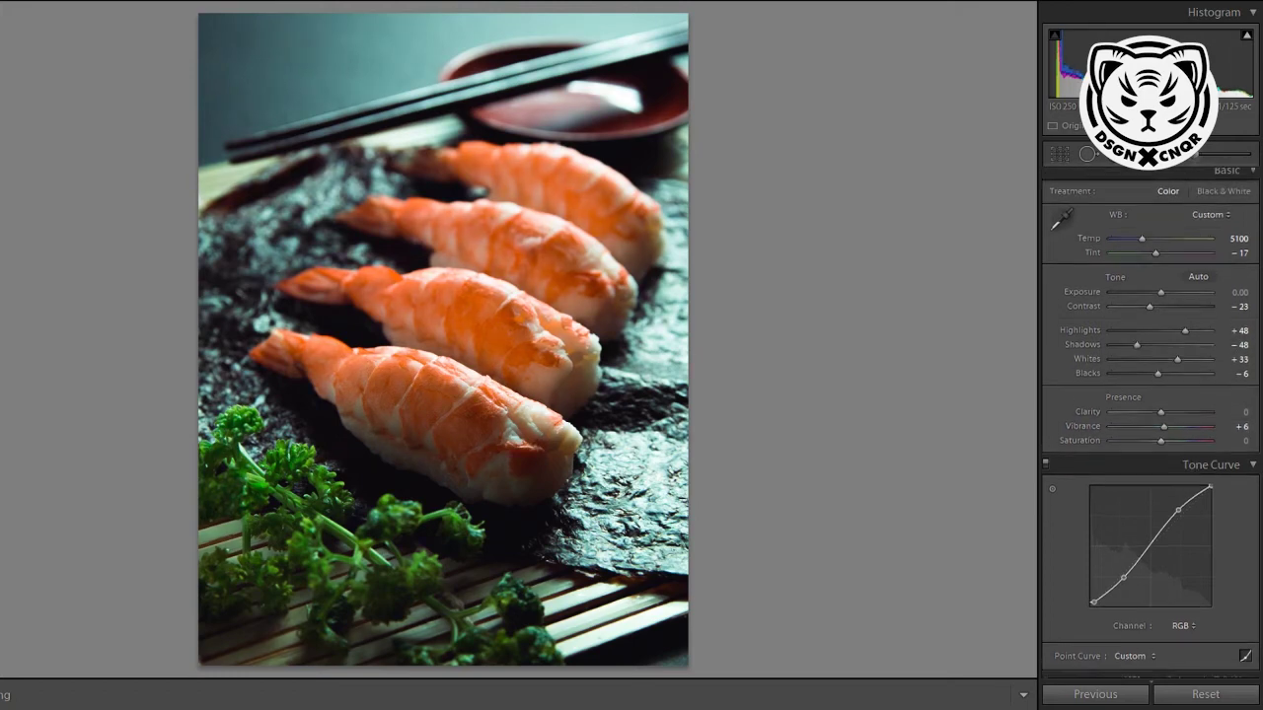
mouse_move(1155, 265)
mouse_down()
mouse_move(1136, 267)
mouse_move(1167, 264)
mouse_move(1156, 270)
mouse_up()
key(ctrl+z)
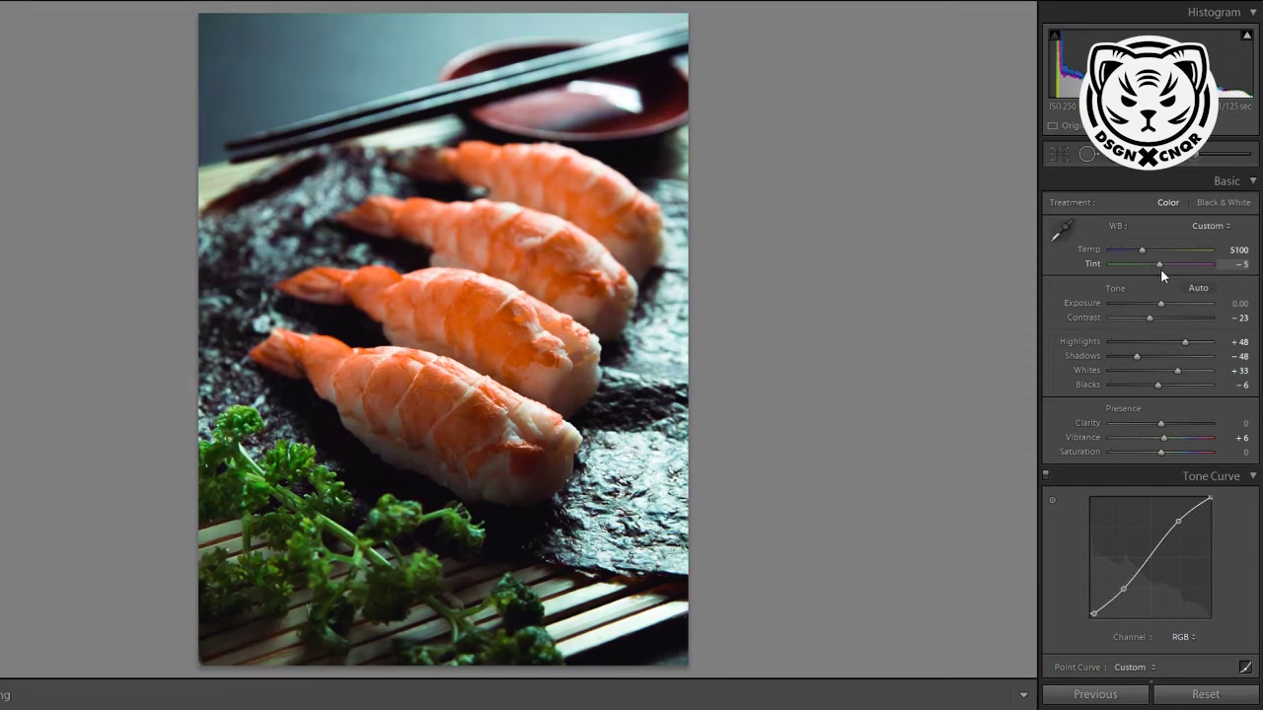
drag(1159, 264, 1157, 264)
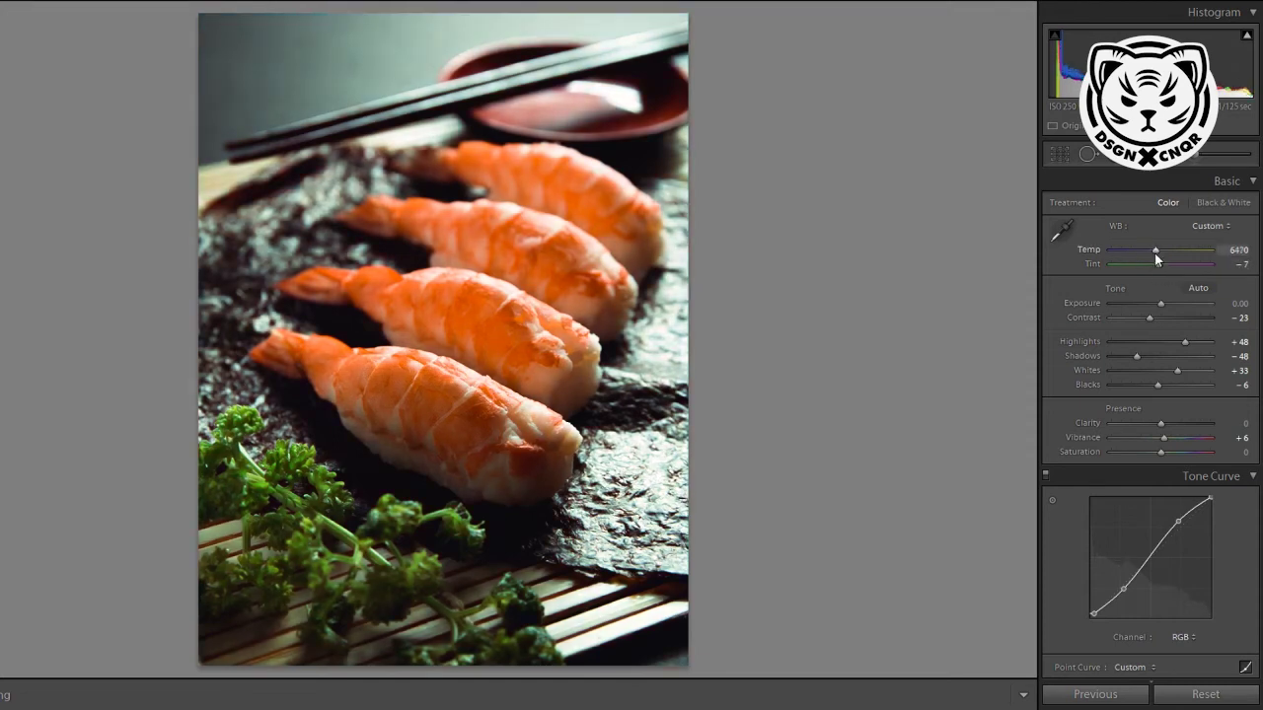
Raise the tone curve's black point for softer, faded shadows
scroll(1184, 292, down, 2)
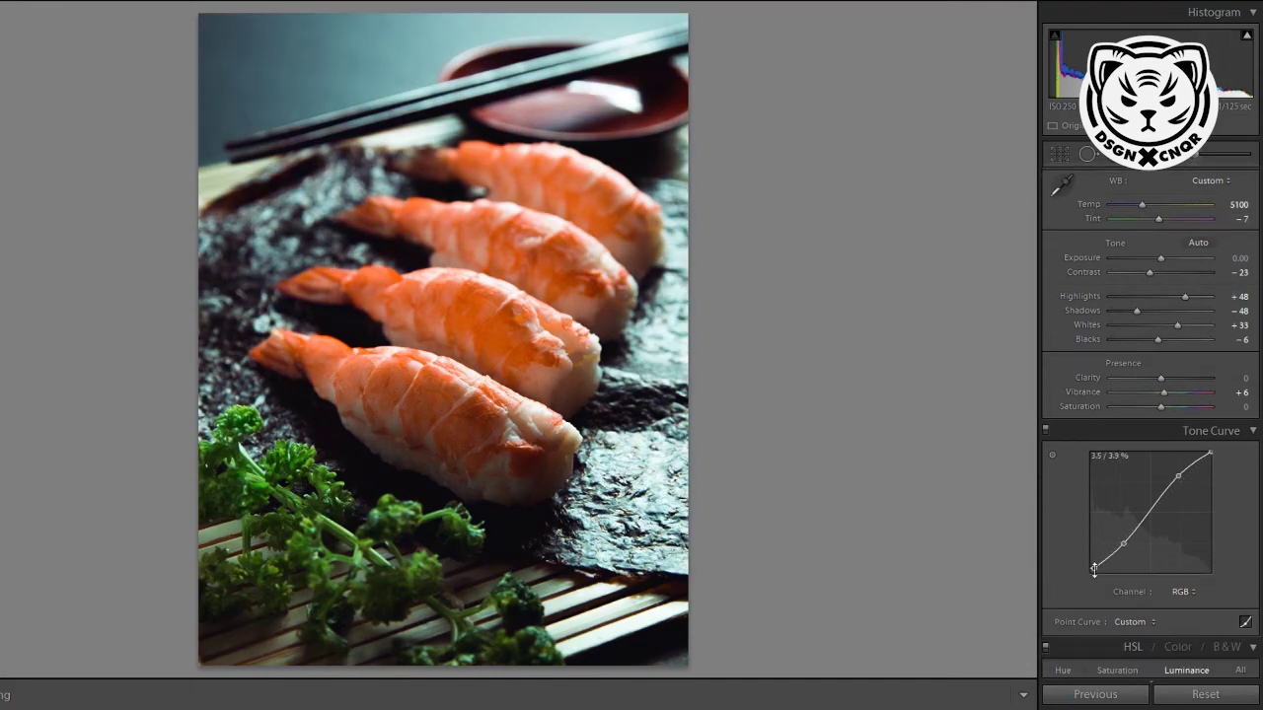
drag(1093, 568, 1101, 564)
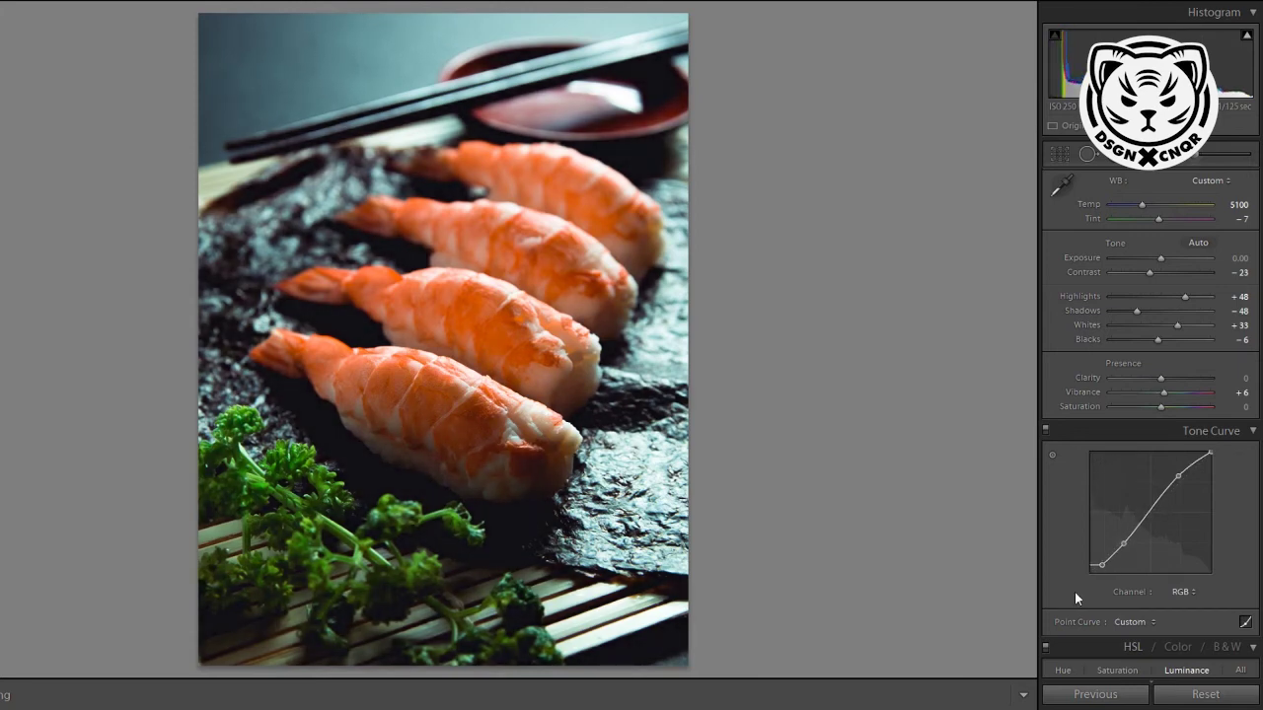
drag(1098, 564, 1097, 561)
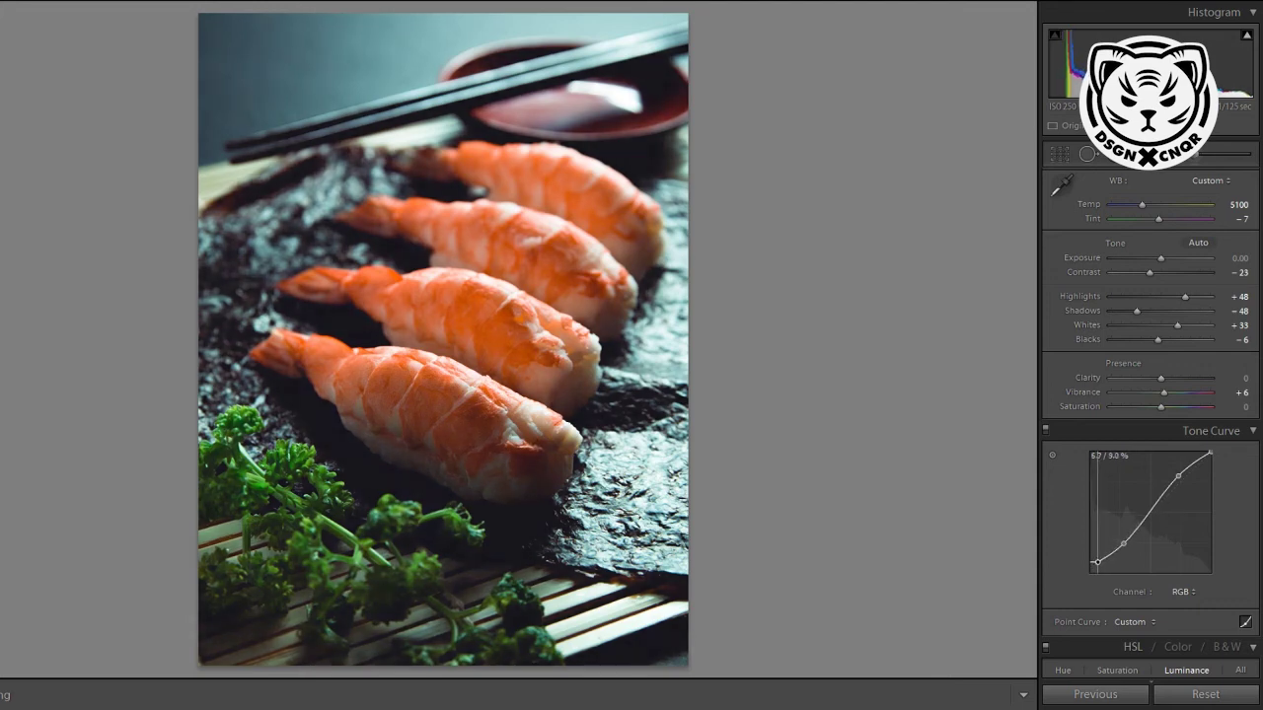
Preview the B&W mix, then return to Color showing red at hue +30, saturation +7
scroll(1150, 444, down, 3)
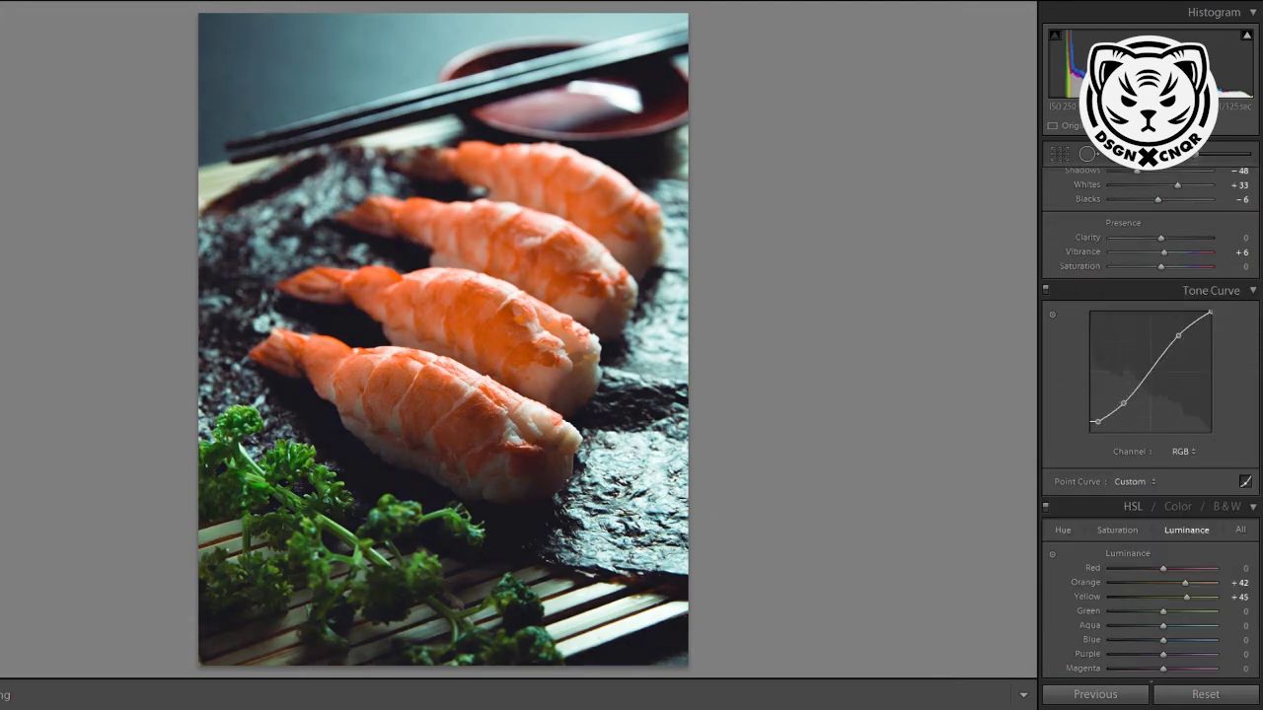
click(1226, 510)
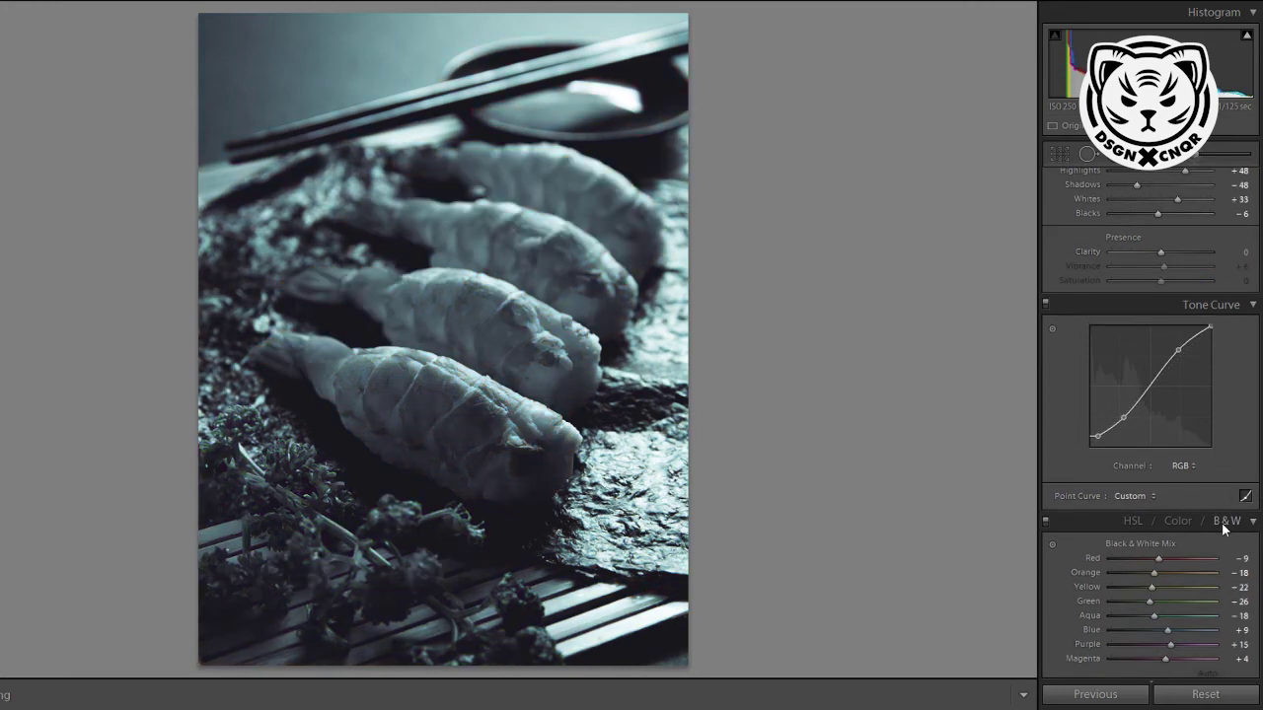
click(1179, 521)
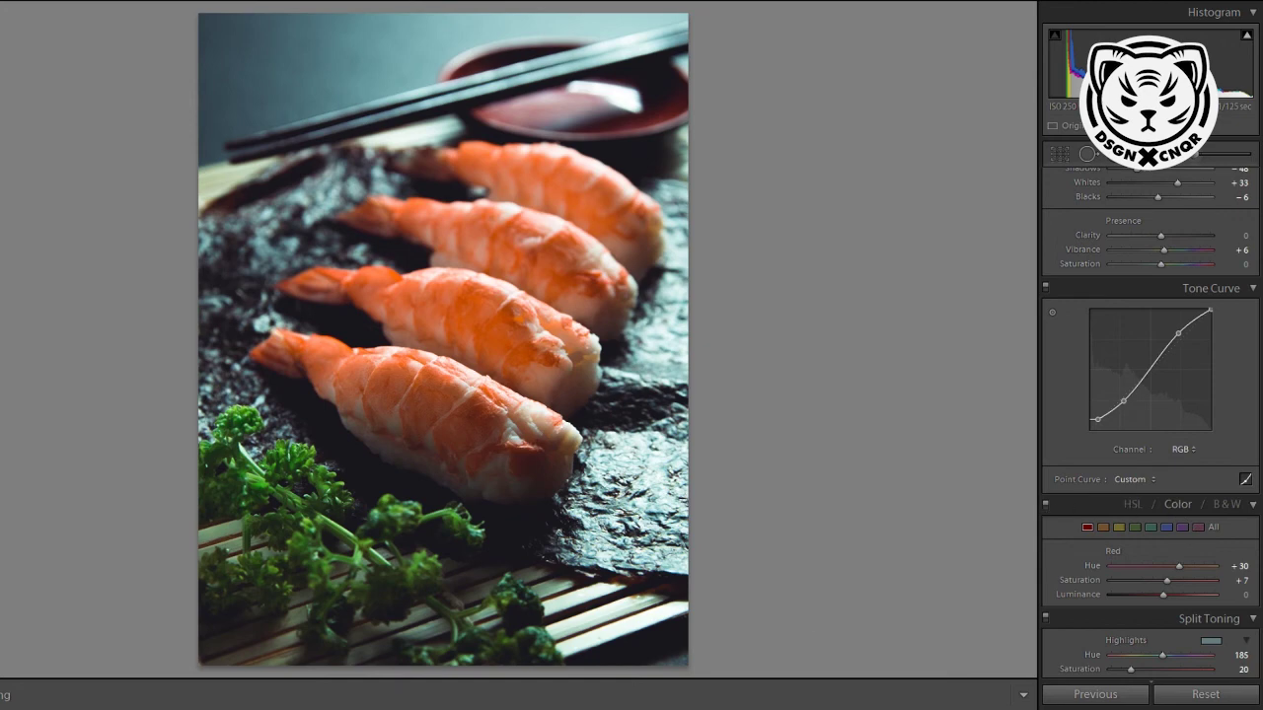
Show the Before/After view with original and graded photos in a left/right layout
key(alt+y)
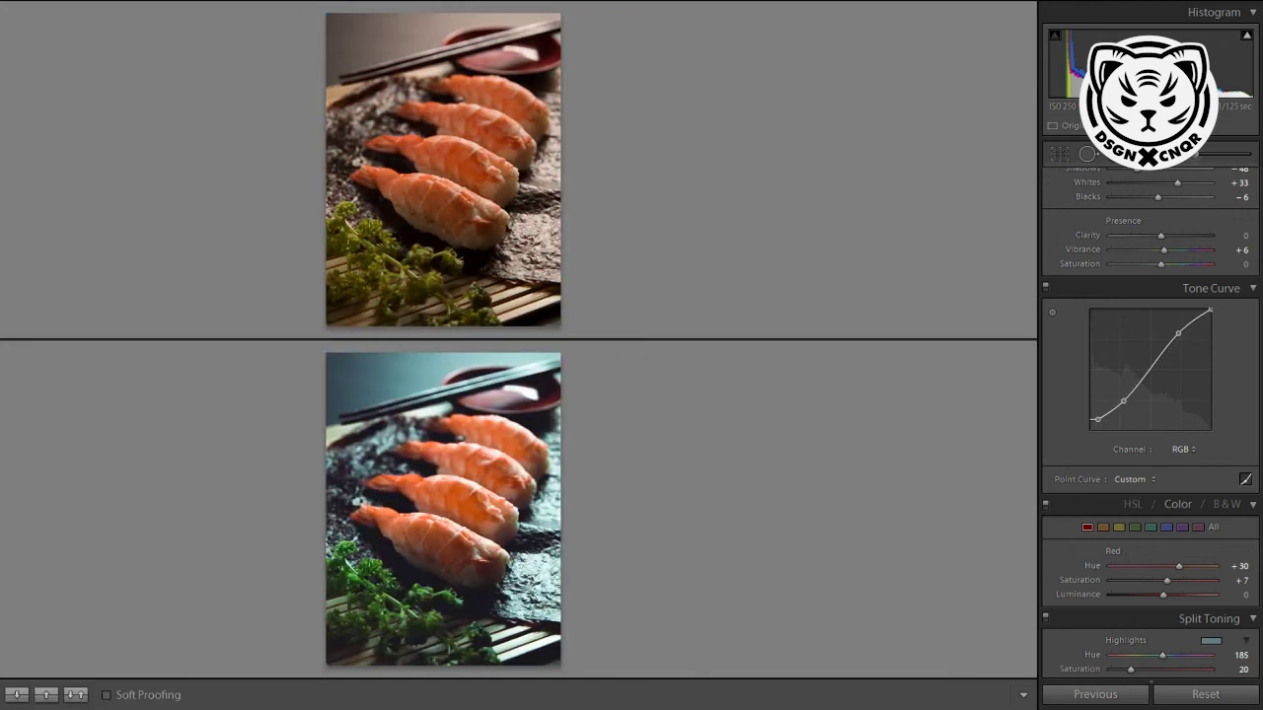
key(shift+alt+y)
key(y)
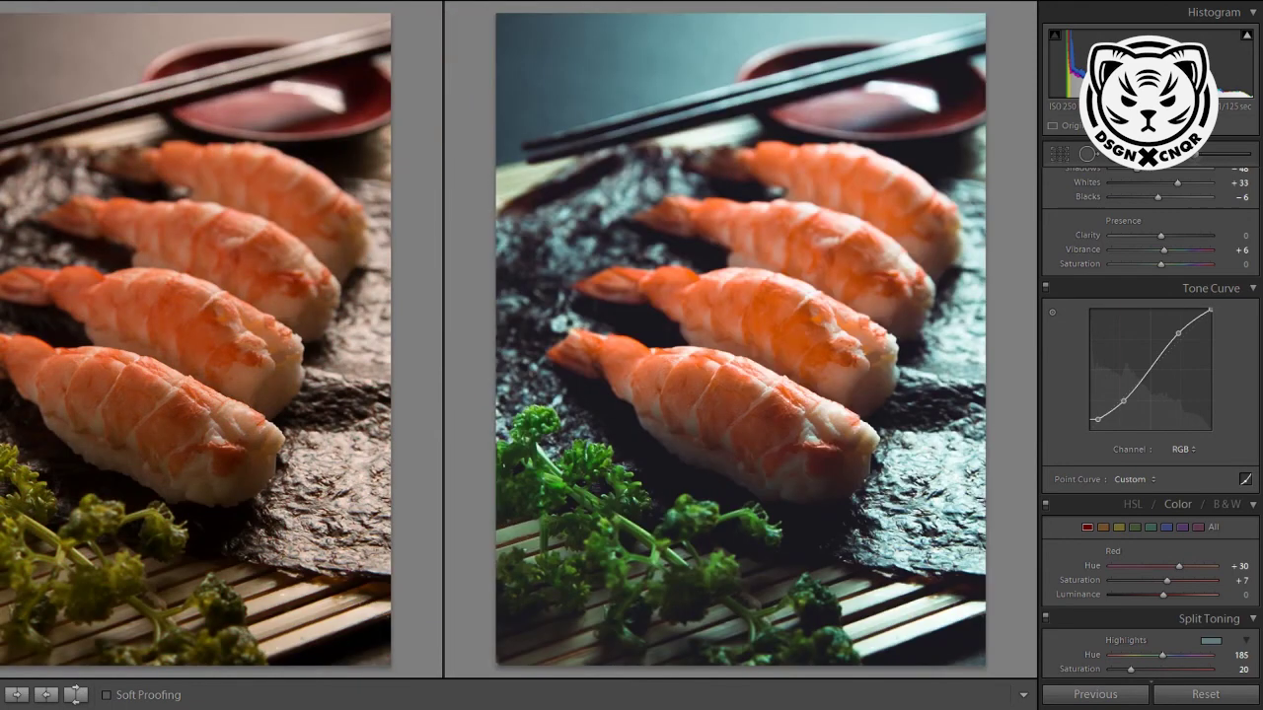